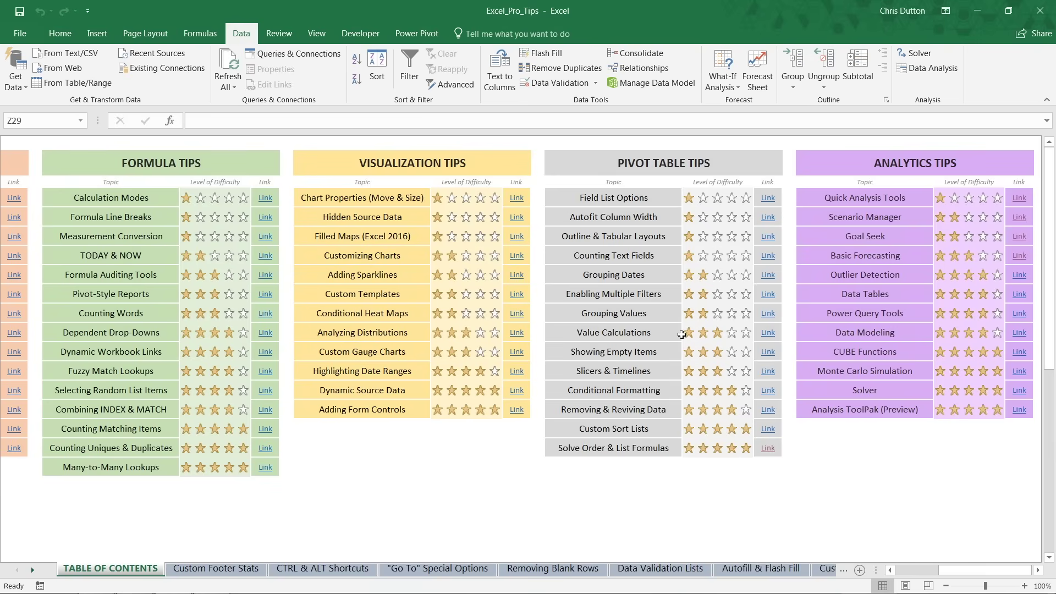
- Go to the Basic Forecasting sheet and highlight the AAPL price data (A1:E22) and monthly temperatures (G1:H24)
left_click(844, 258)
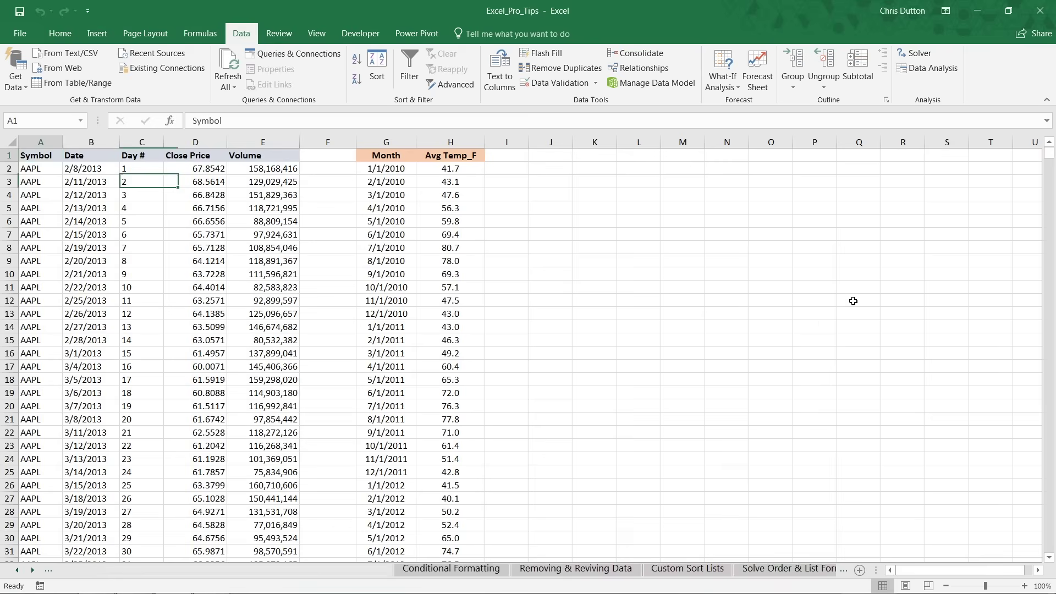
left_click(1017, 257)
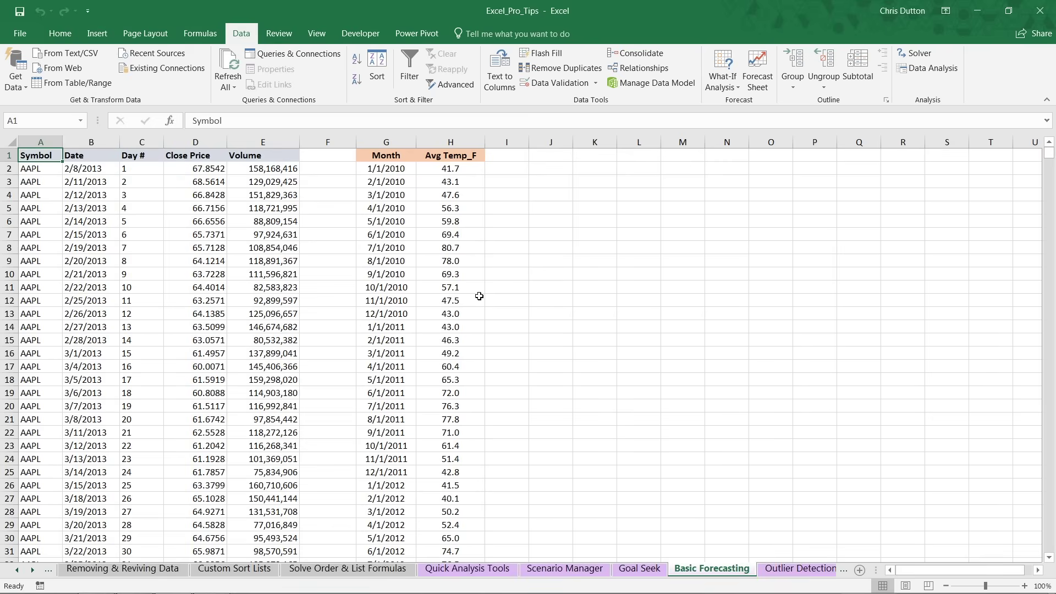
left_click_drag(34, 155, 271, 445)
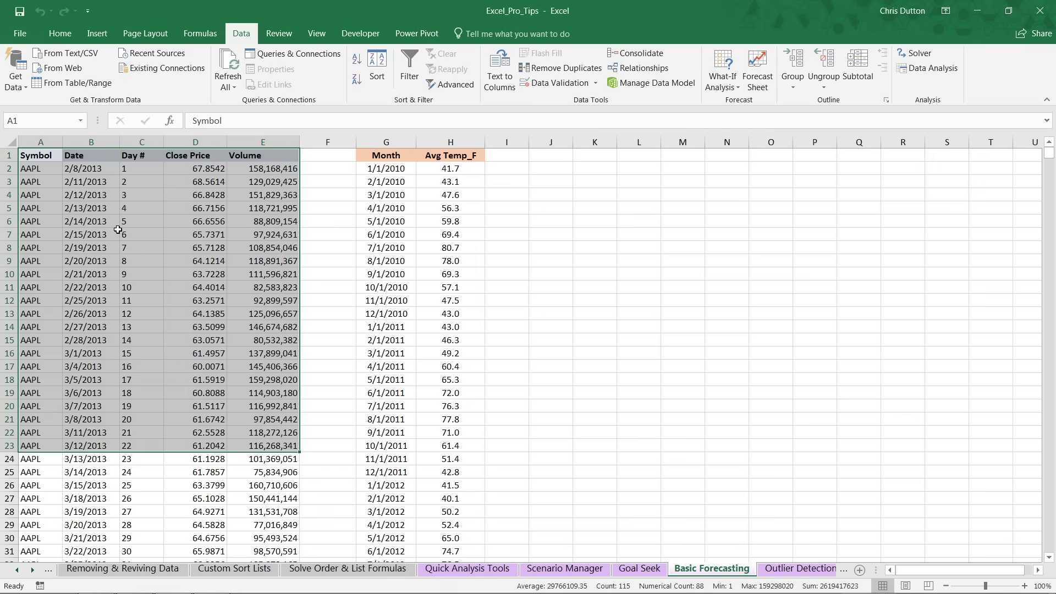
left_click_drag(382, 155, 448, 451)
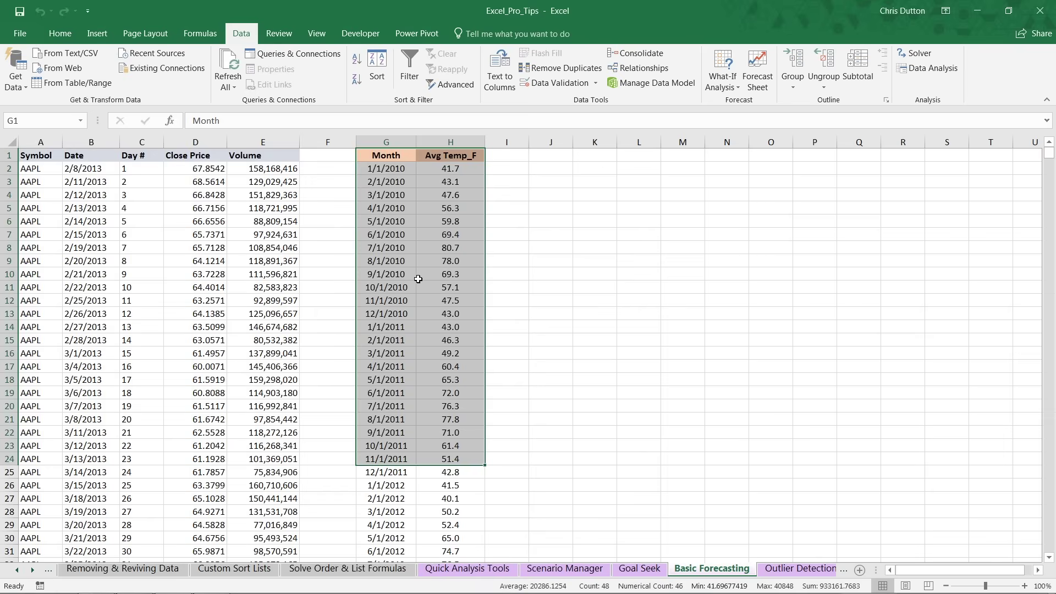
scroll(416, 286, "down", 9)
scroll(409, 301, "down", 7)
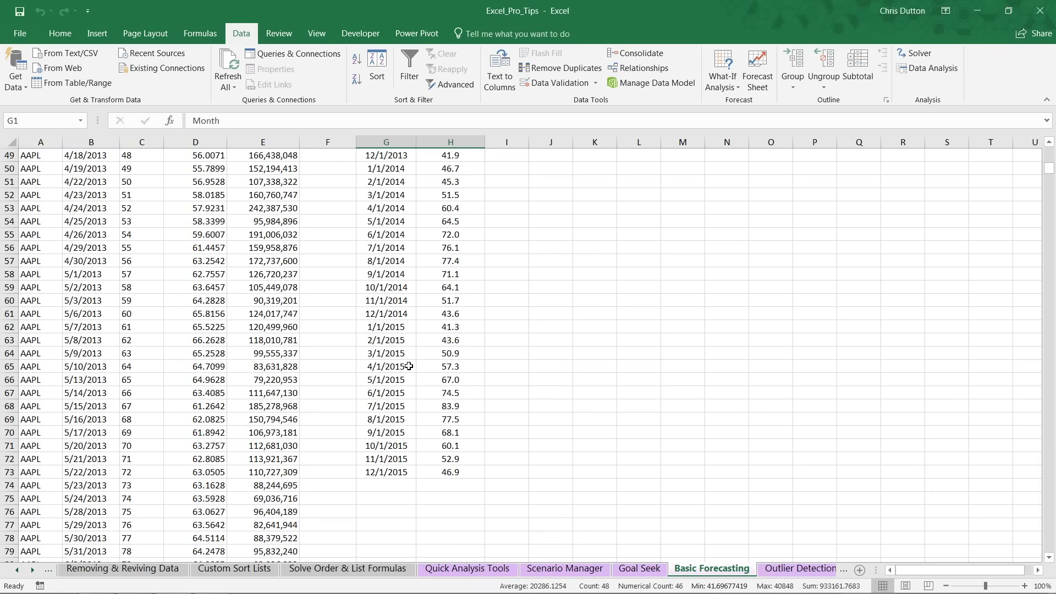
scroll(411, 368, "up", 9)
scroll(411, 368, "up", 7)
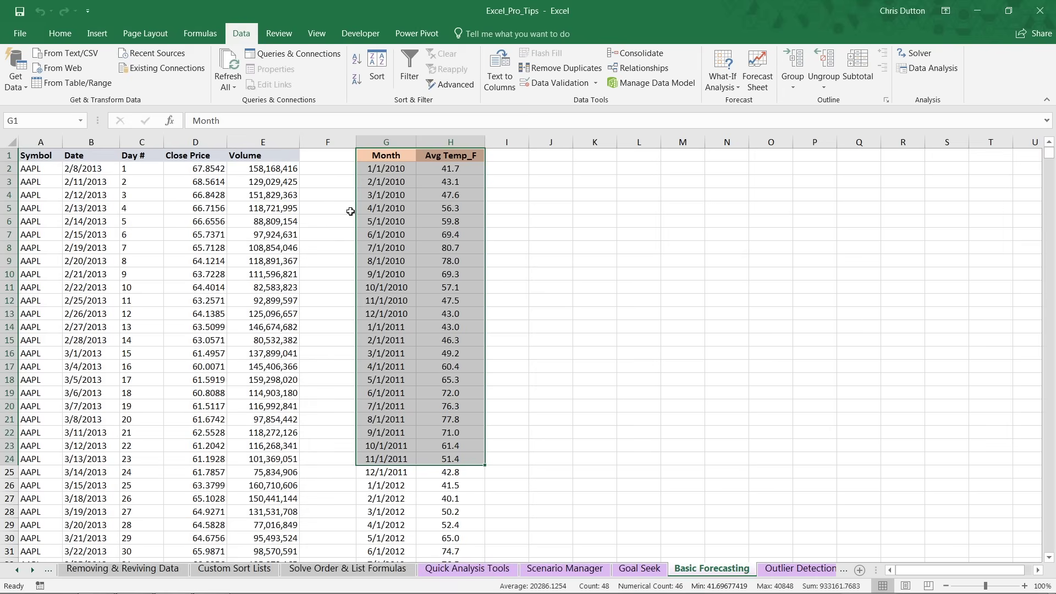
left_click(333, 211)
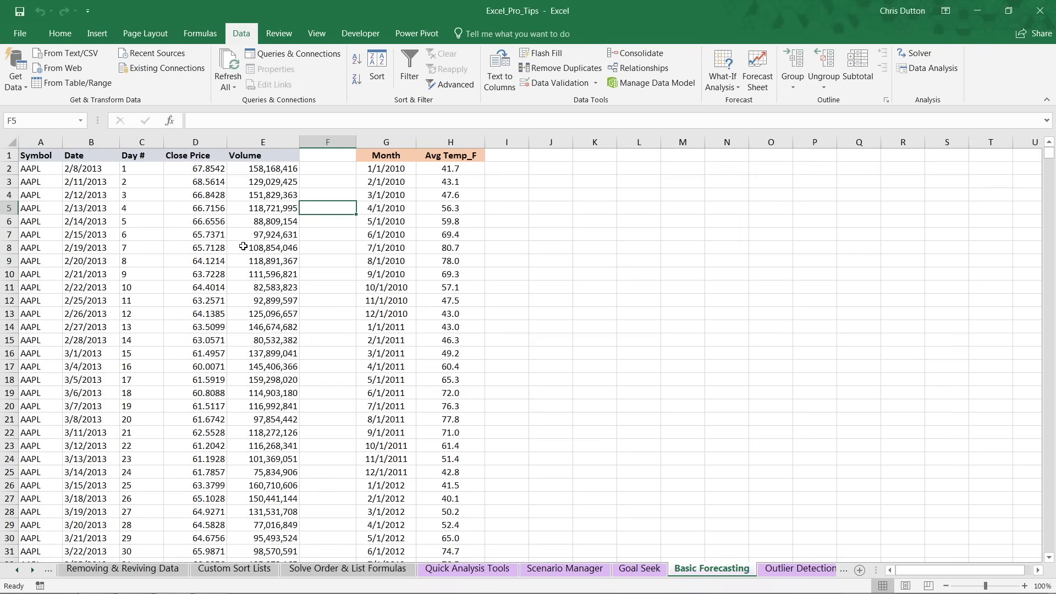
left_click(107, 141)
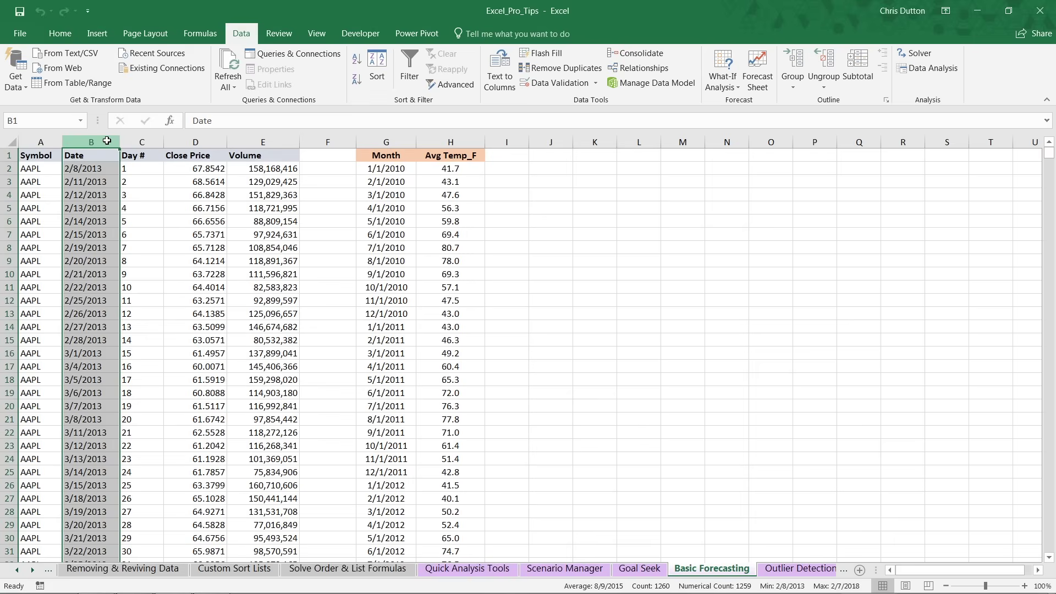
left_click(210, 141, "ctrl")
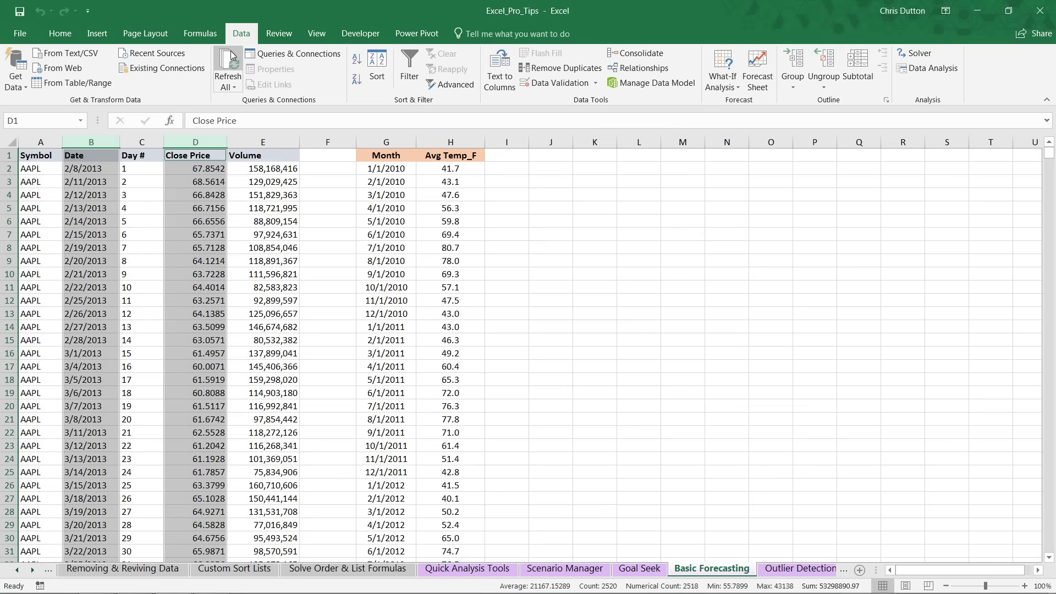
left_click(759, 70)
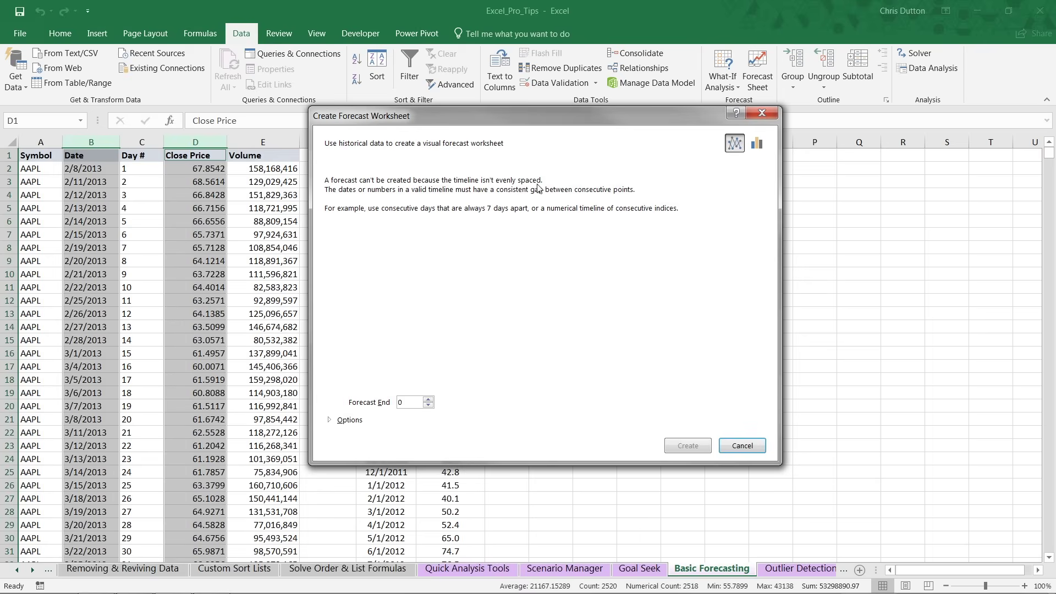
left_click(738, 448)
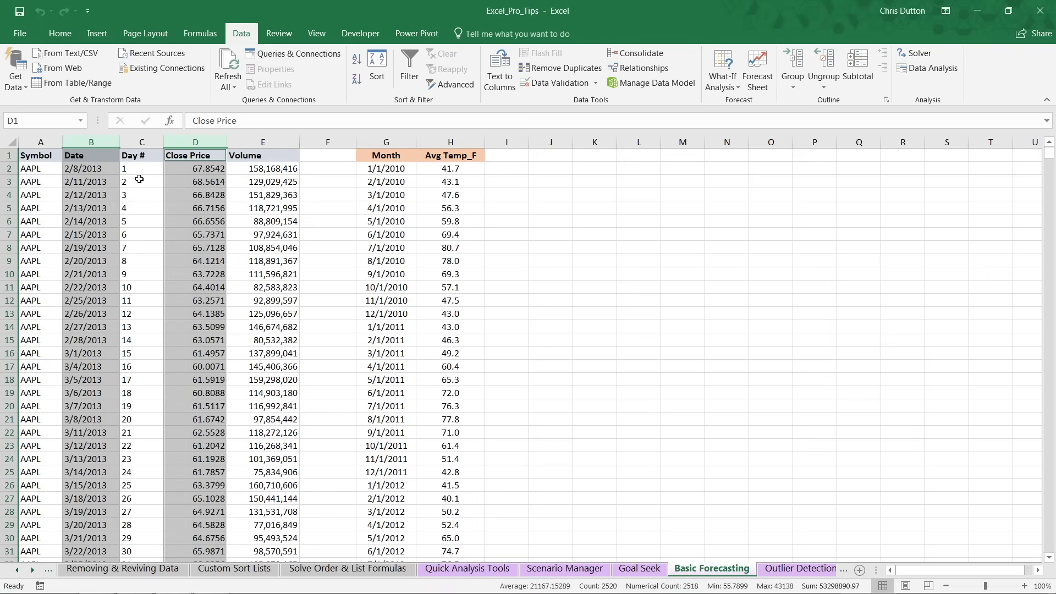
- Select the Day # and Close Price columns and open a Forecast Sheet preview of Close Price
left_click(138, 138)
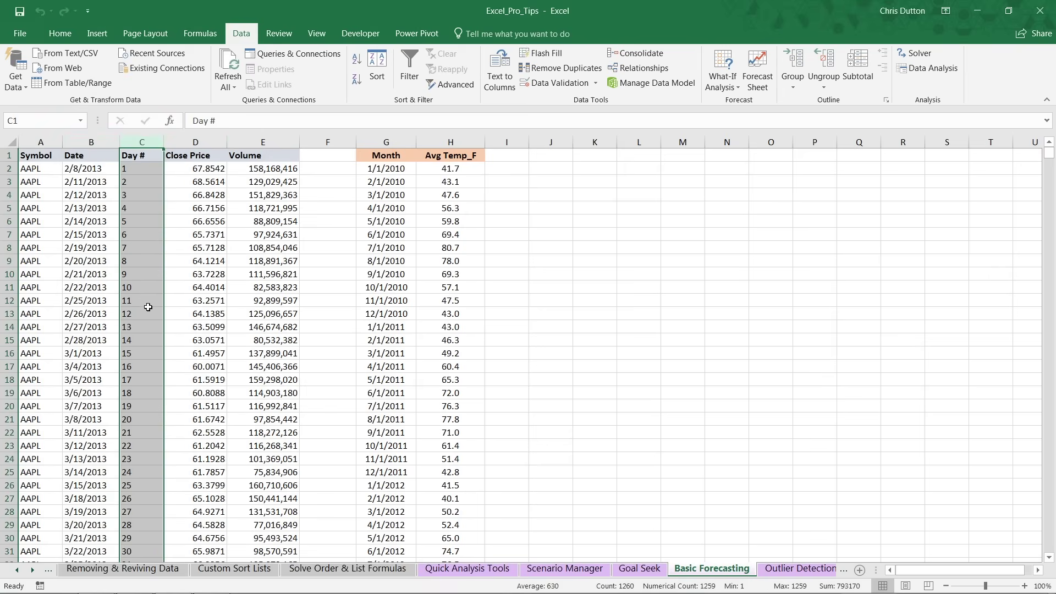
left_click(139, 169)
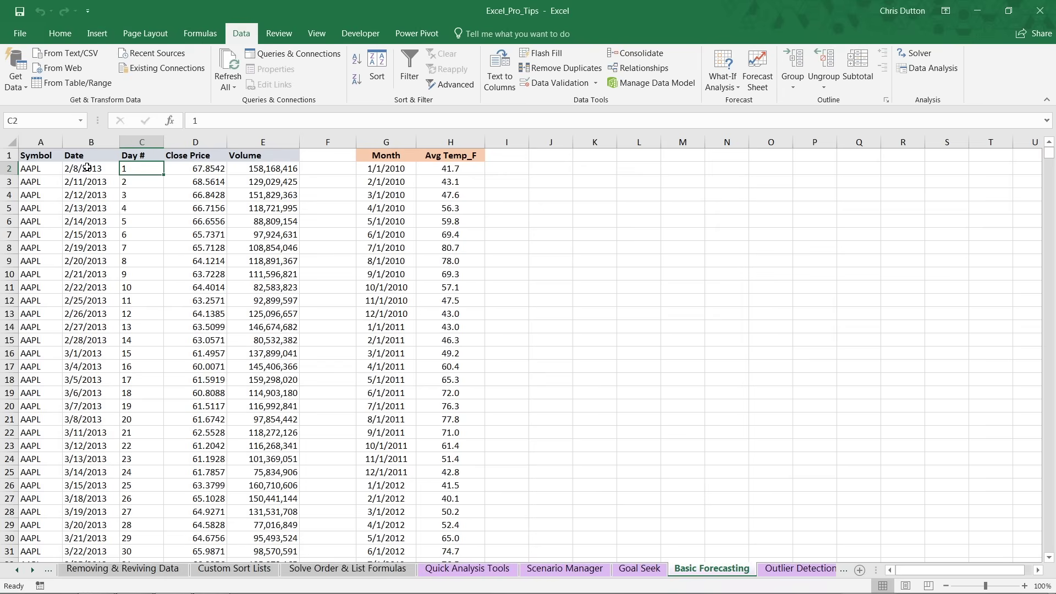
left_click_drag(87, 169, 136, 194)
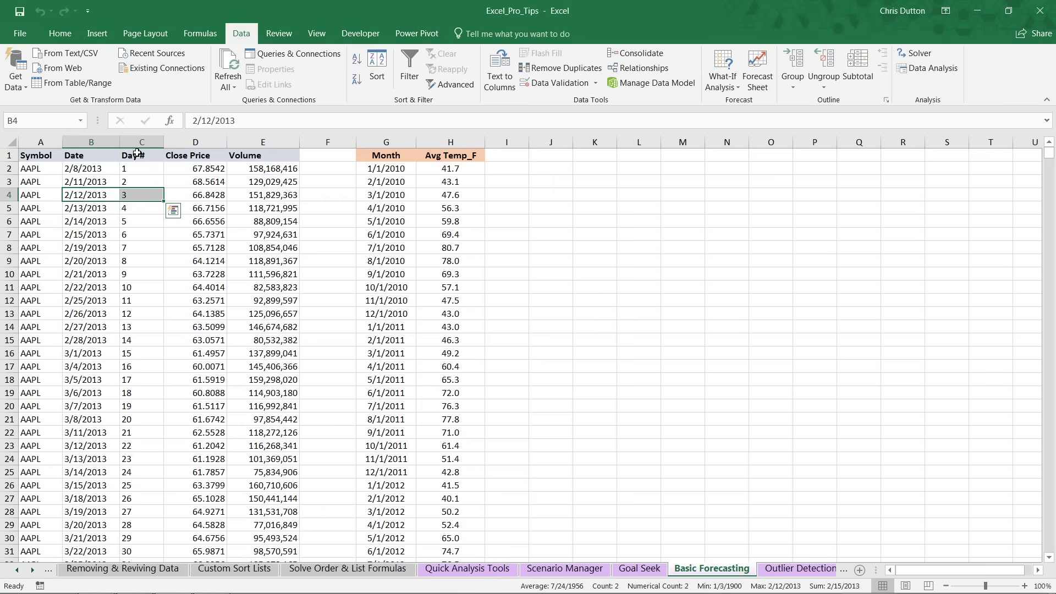
left_click_drag(142, 138, 195, 141)
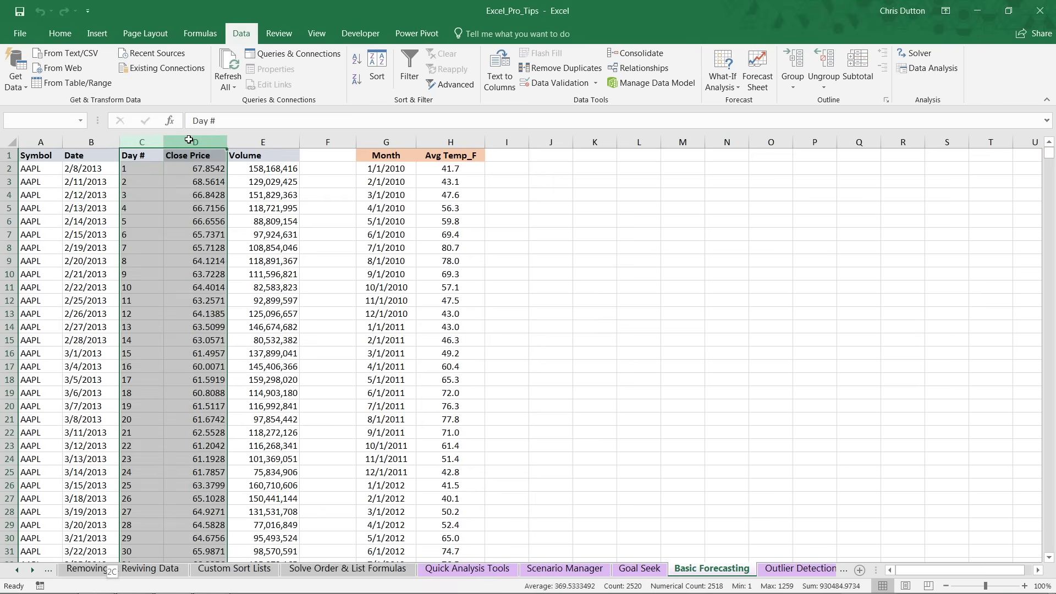
left_click(755, 69)
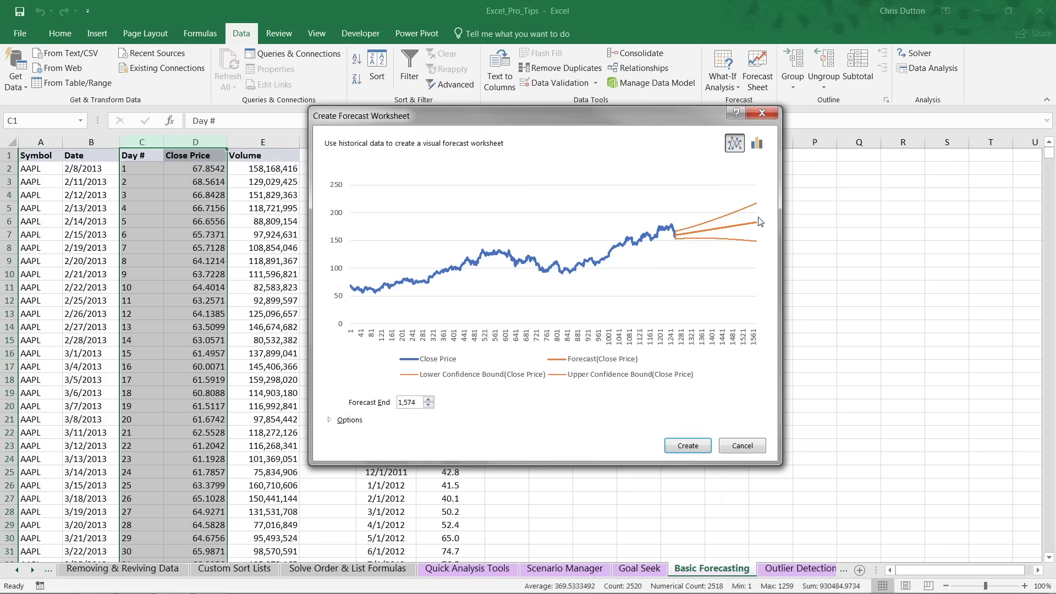
- Expand the forecast Options and delete the trailing digits of the 1,574 Forecast End value
left_click_drag(613, 118, 619, 65)
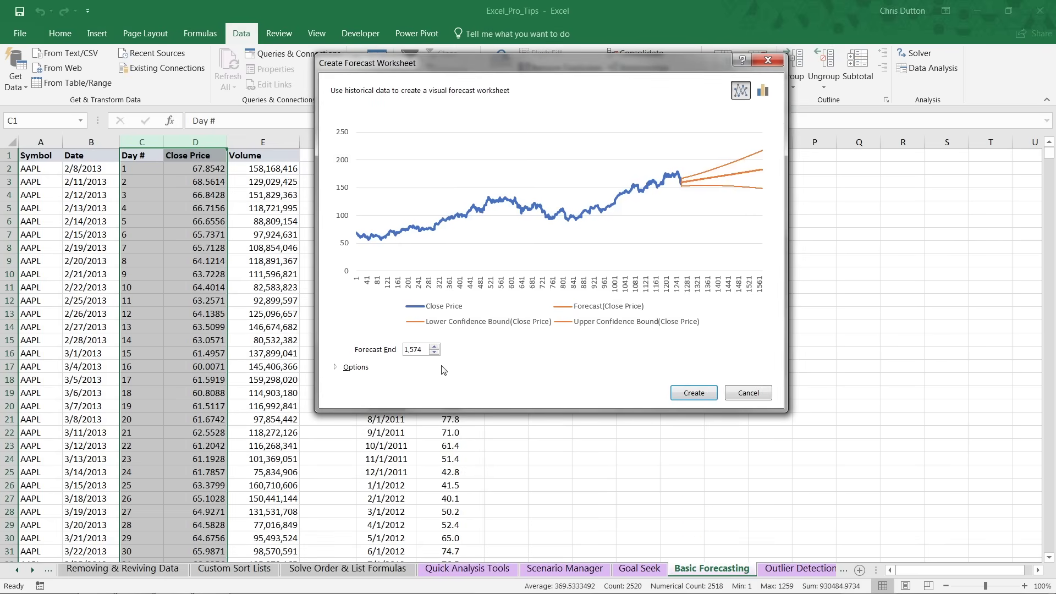
left_click(335, 367)
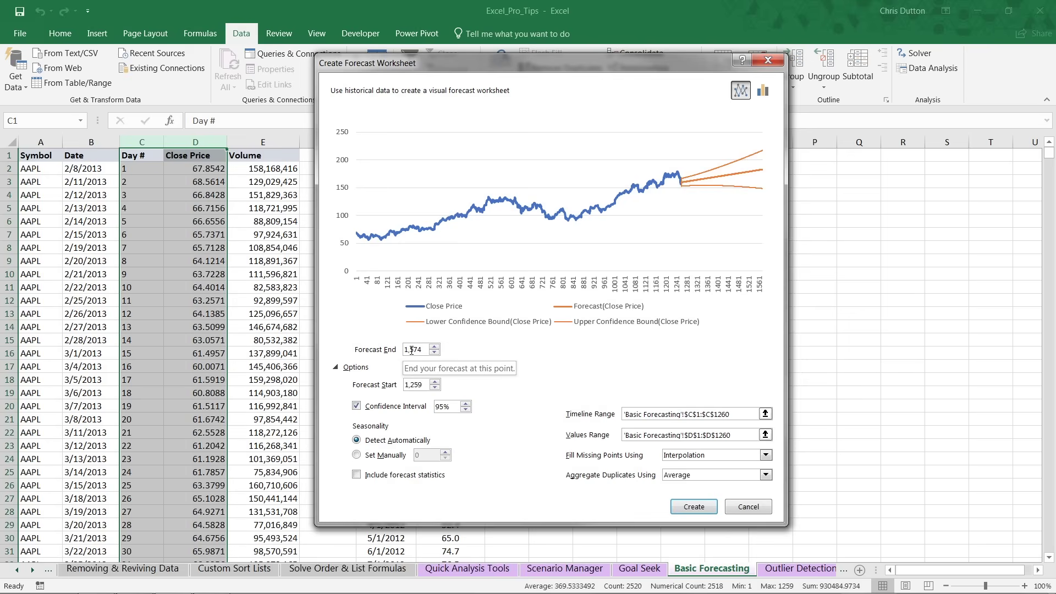
left_click_drag(413, 349, 429, 350)
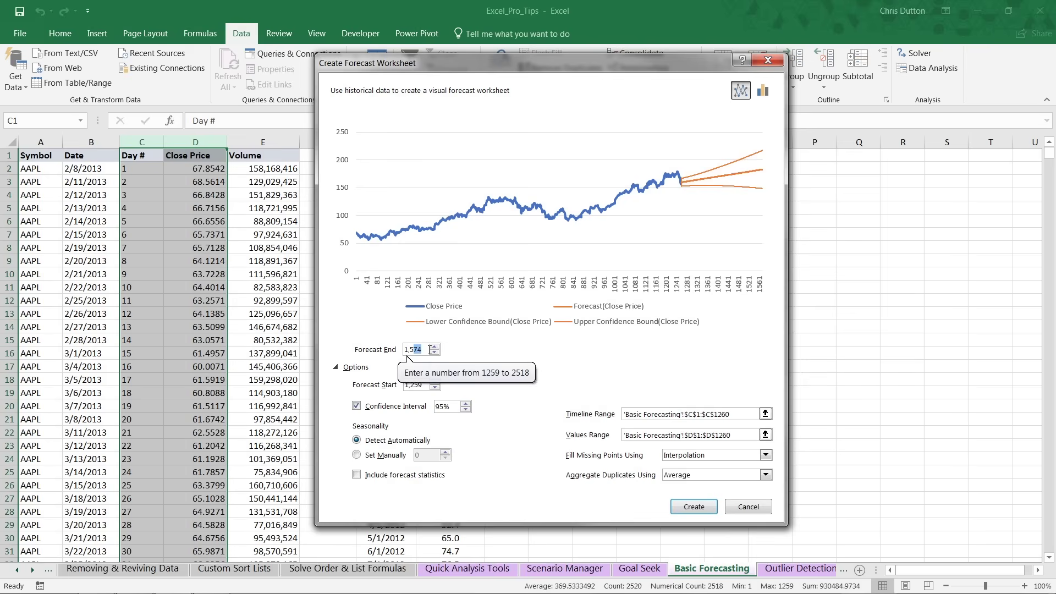
key("BackSpace")
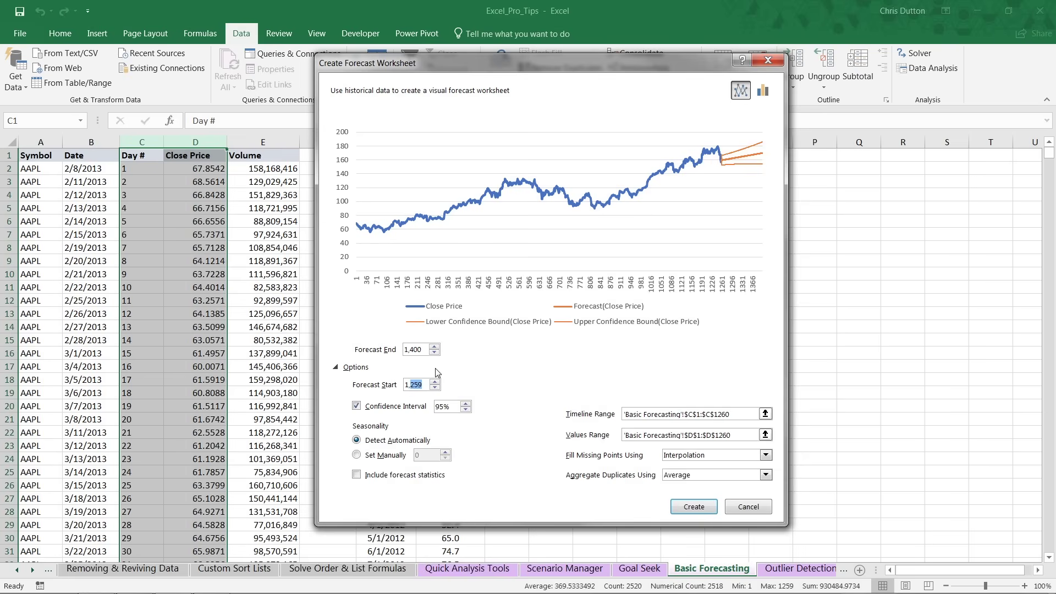
- Enter 1,100 as the Forecast Start so the forecast overlaps the last actual Close Prices
type("000")
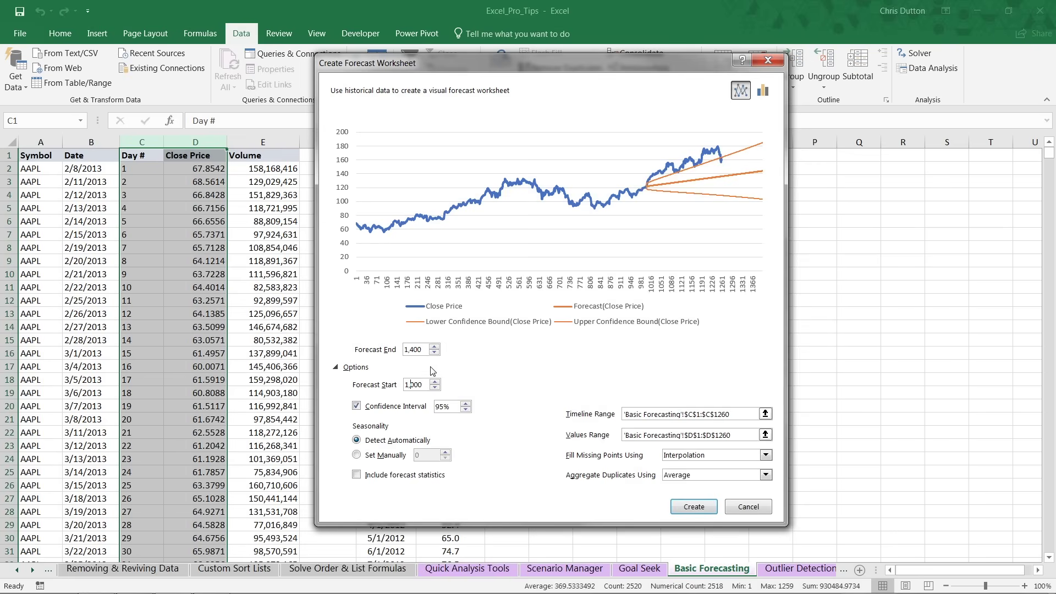
key("BackSpace")
type("1")
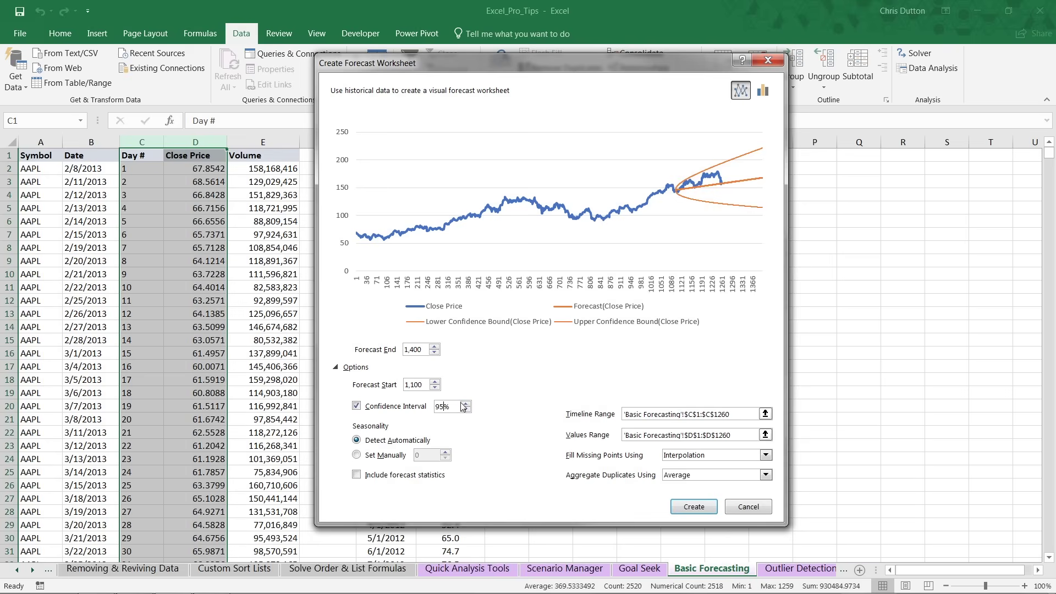
key("BackSpace")
type("9")
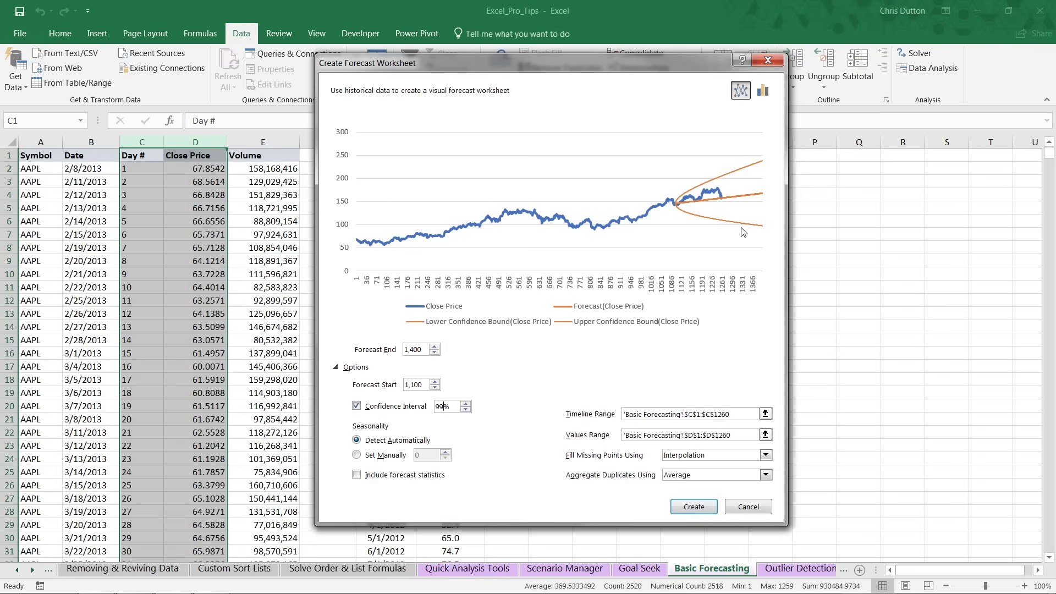
double_click(439, 407)
type("50")
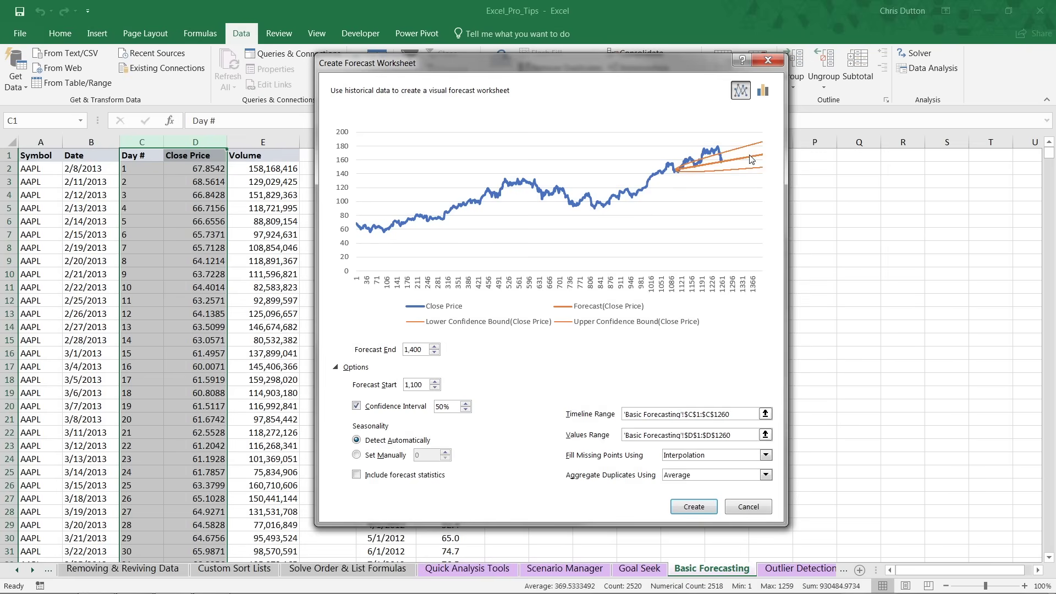
key("BackSpace")
key("BackSpace")
type("95")
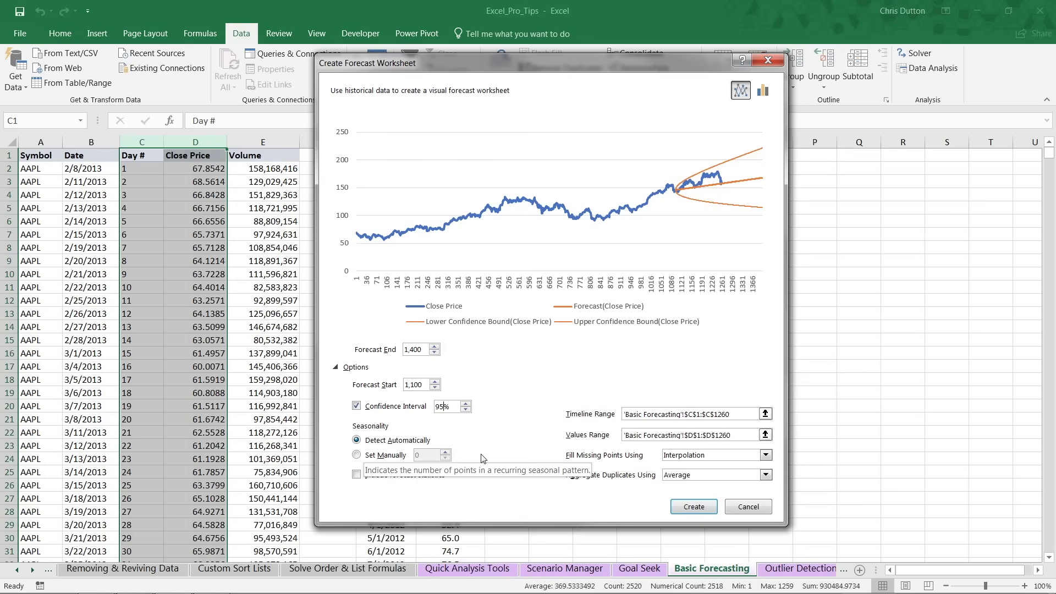
- Tick Include forecast statistics and keep Interpolation for missing points and Average for duplicates
left_click(356, 475)
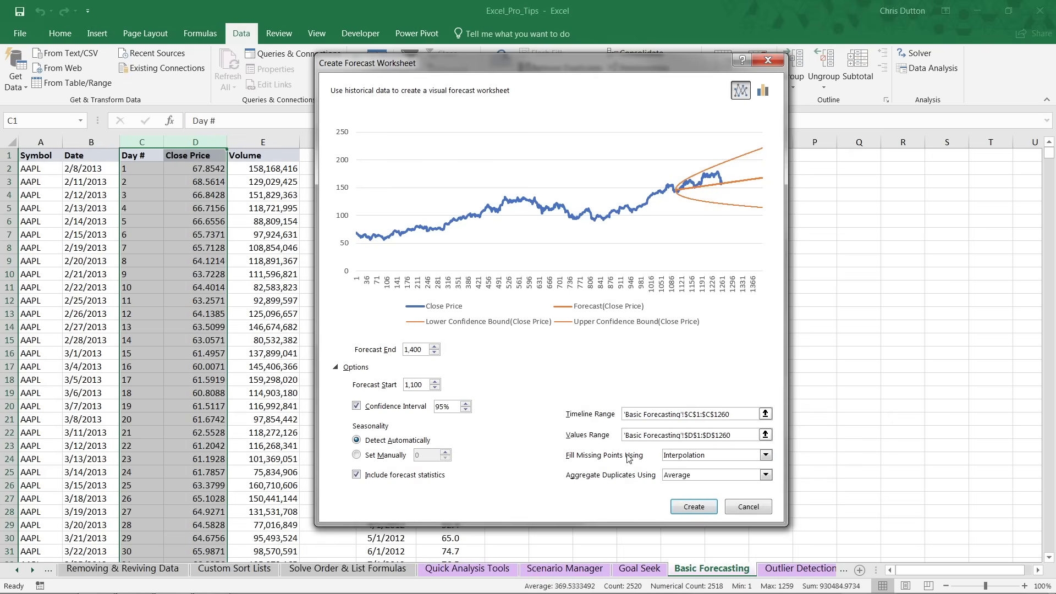
left_click(766, 455)
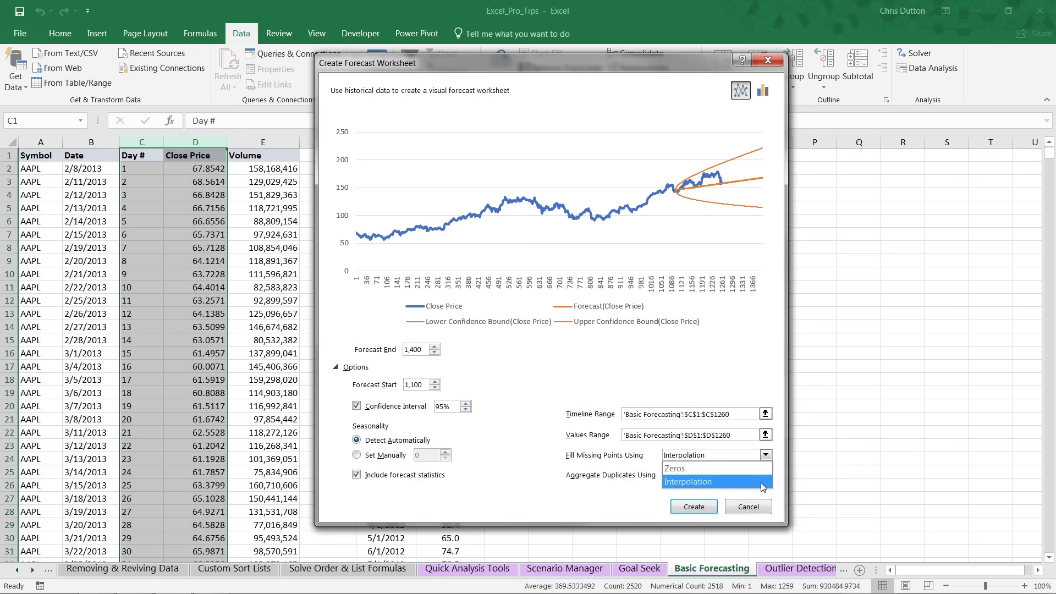
left_click(765, 455)
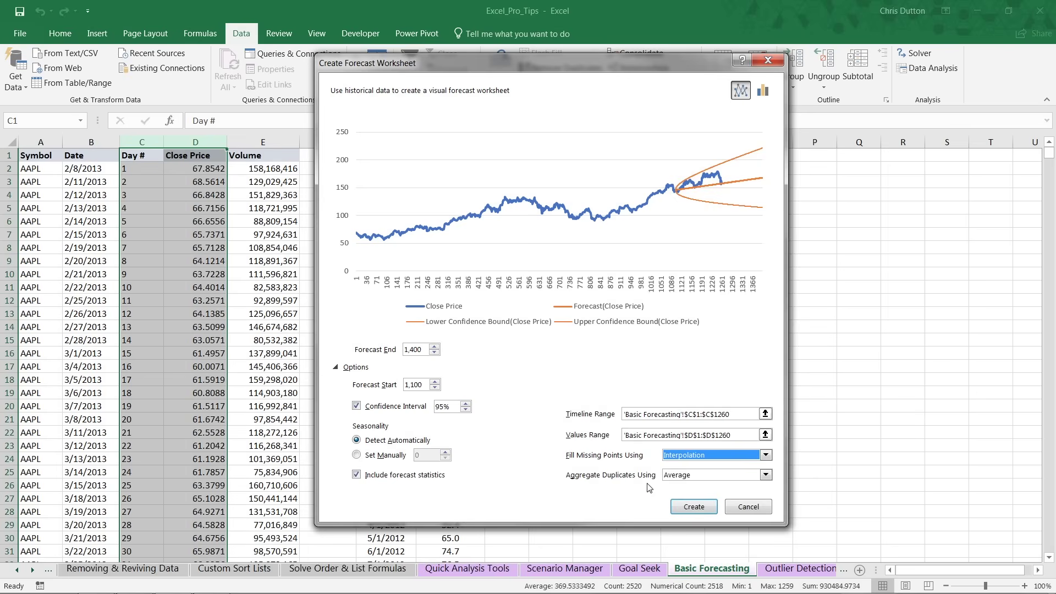
left_click(766, 476)
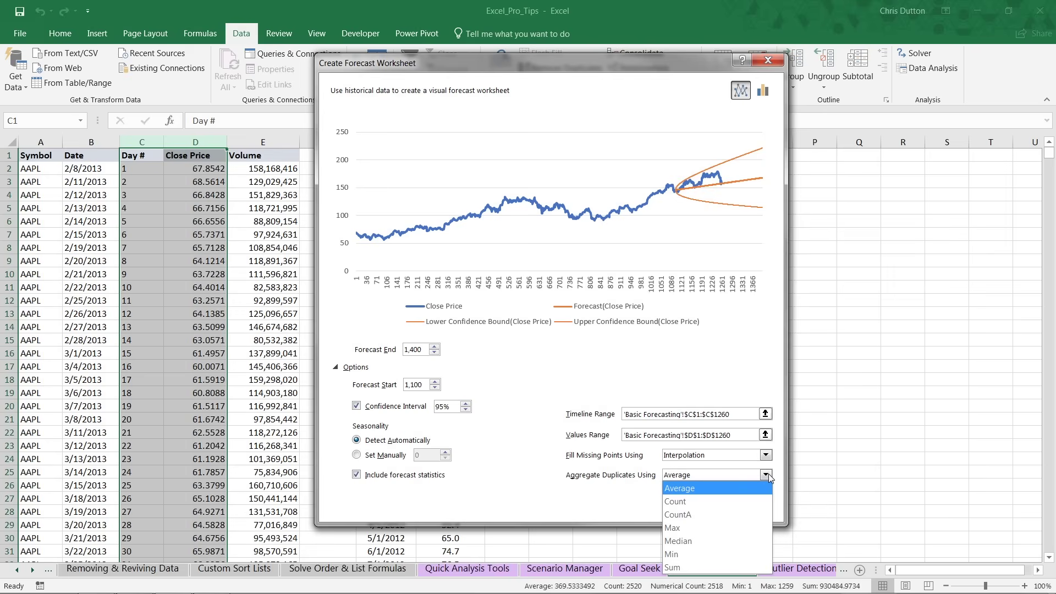
left_click(768, 473)
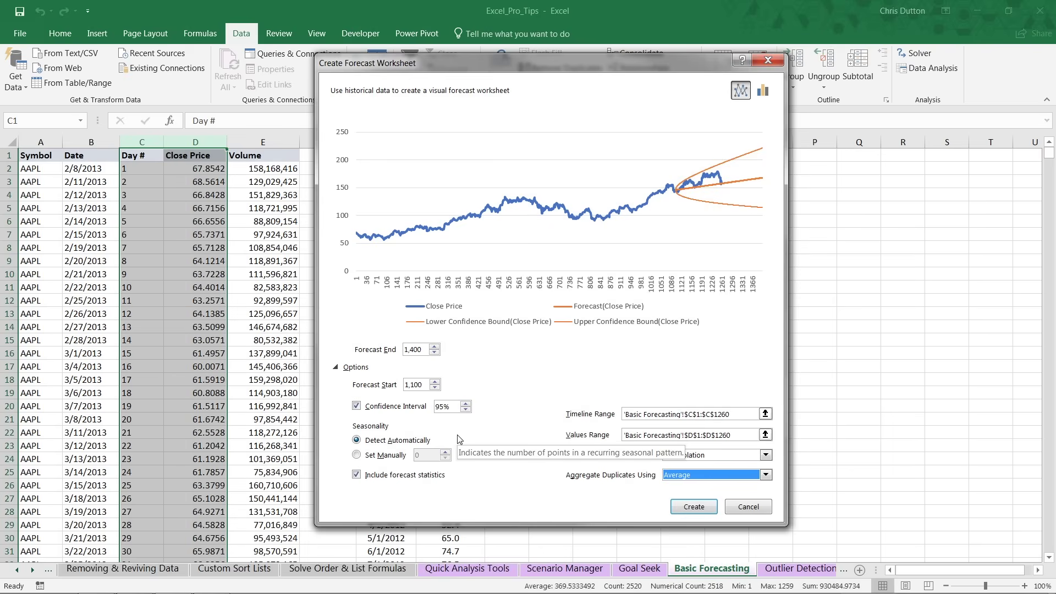
- Create the forecast sheet, move it after Basic Forecasting, and rename it 'Stock Forecast'
left_click(689, 507)
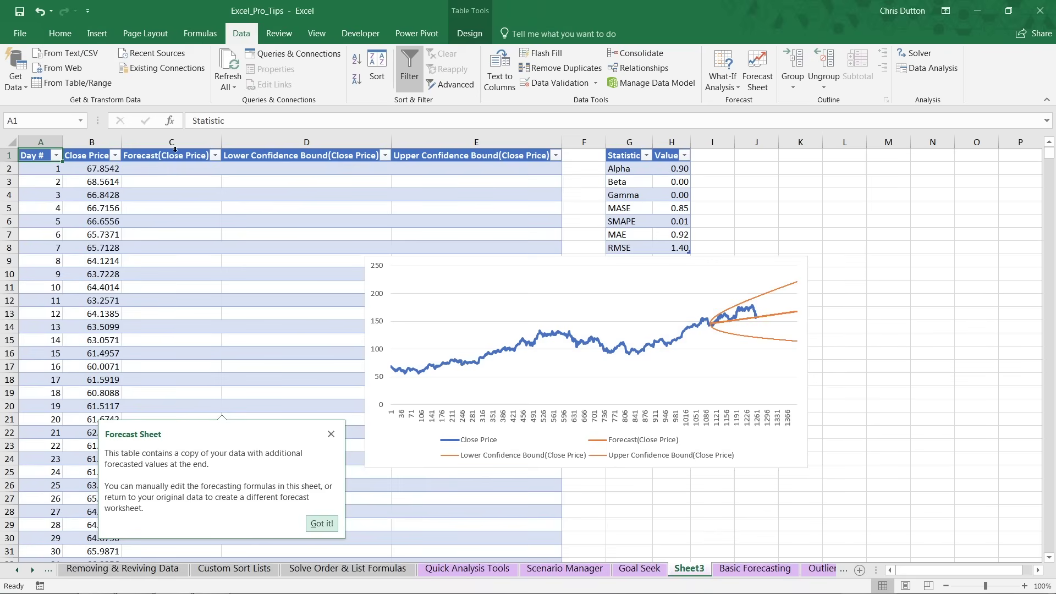
left_click(326, 525)
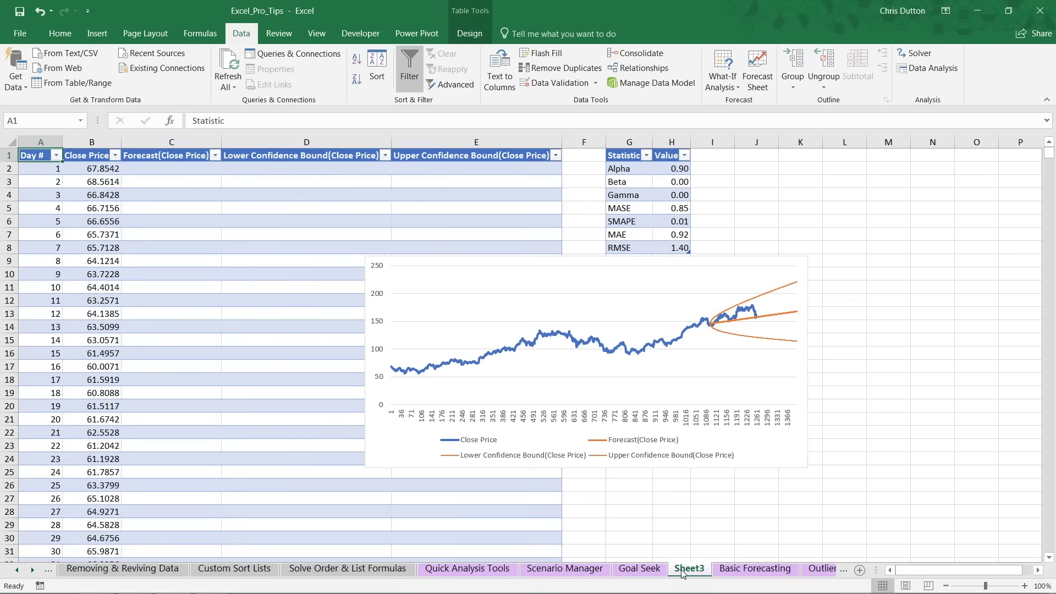
left_click_drag(713, 572, 800, 573)
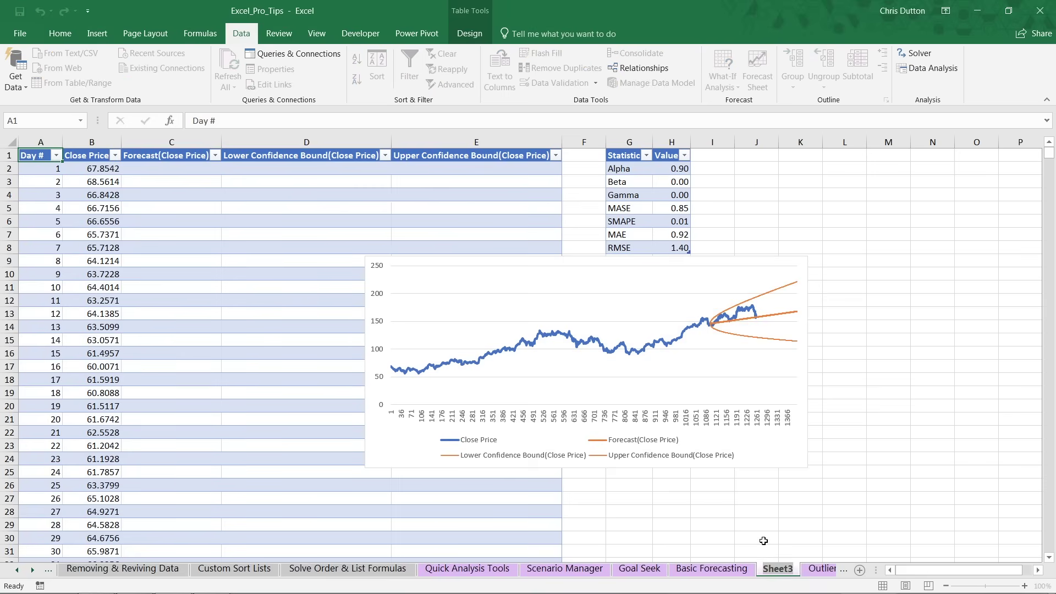
type("Stock")
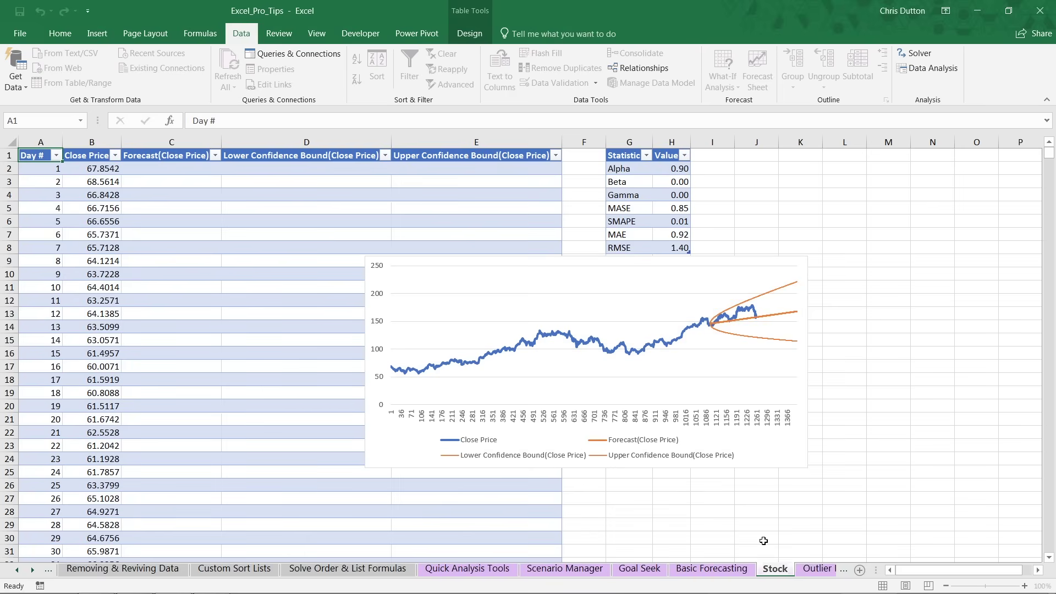
type(" Forecast")
key("Return")
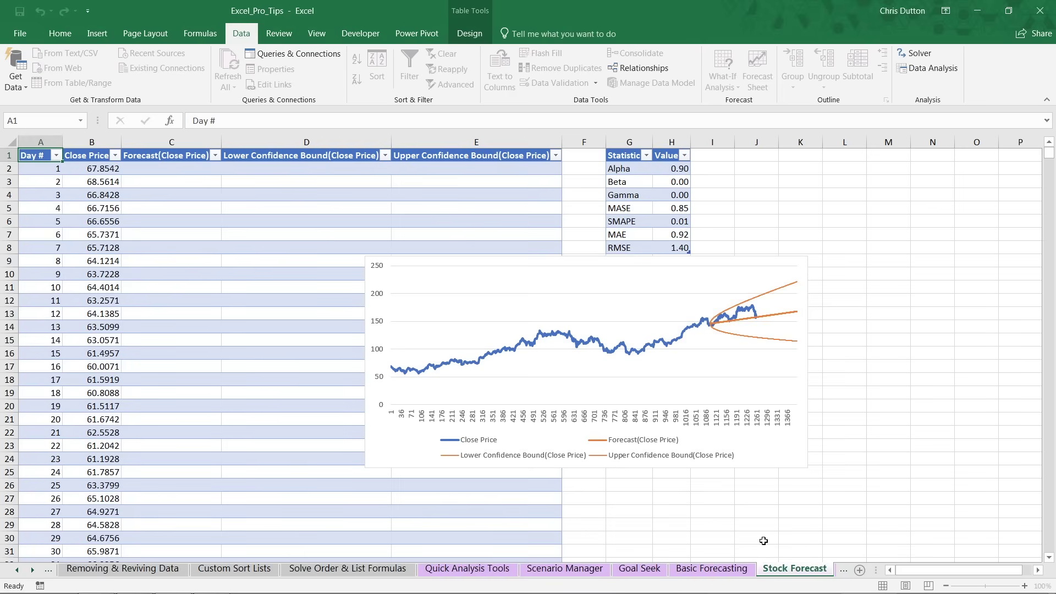
- Shift the forecast chart down and to the right on the Stock Forecast sheet
left_click(417, 264)
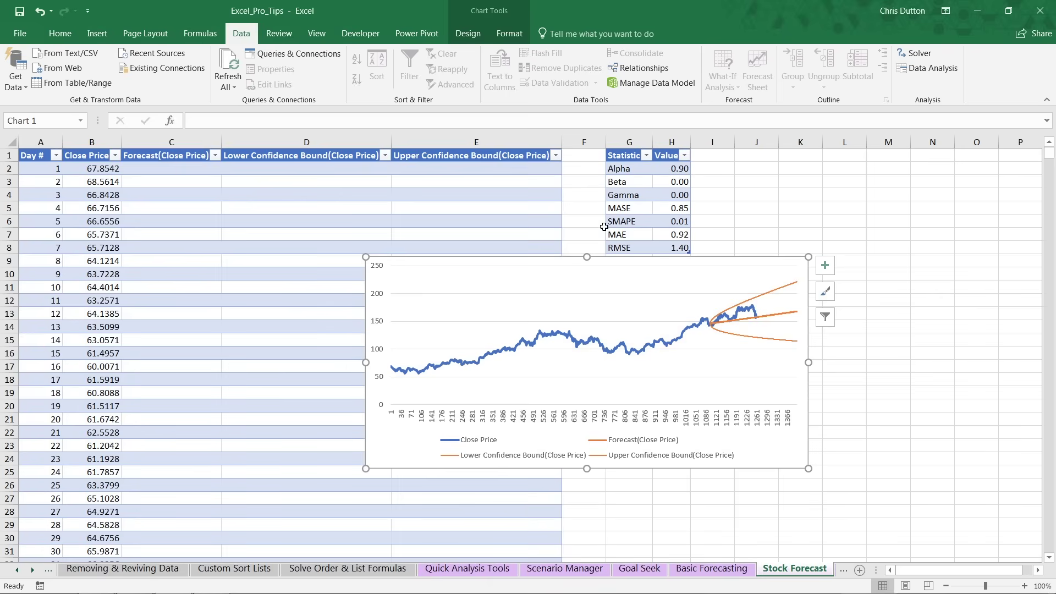
left_click_drag(605, 260, 638, 296)
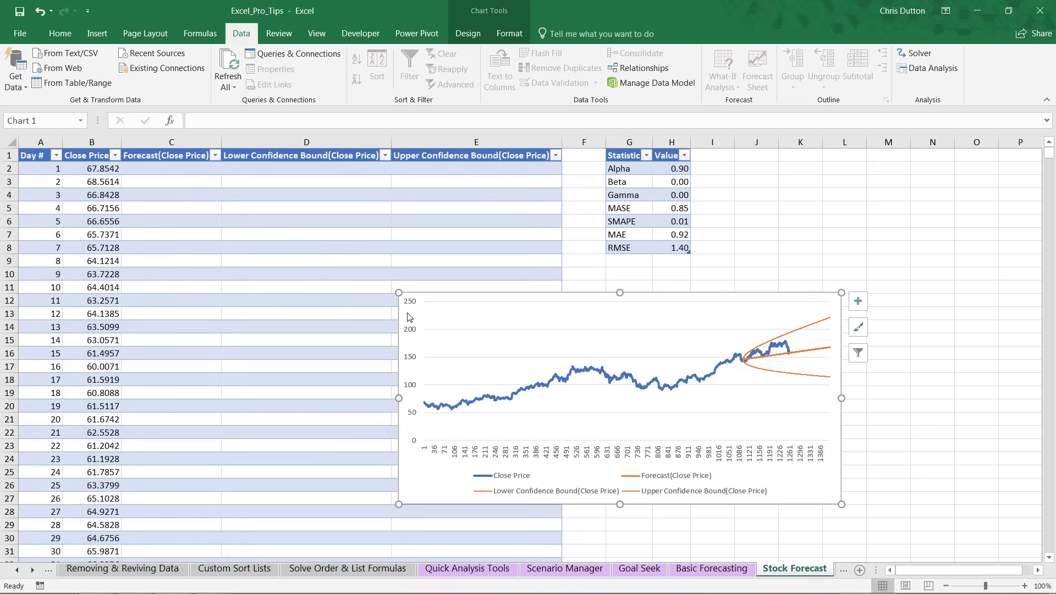
left_click(101, 355)
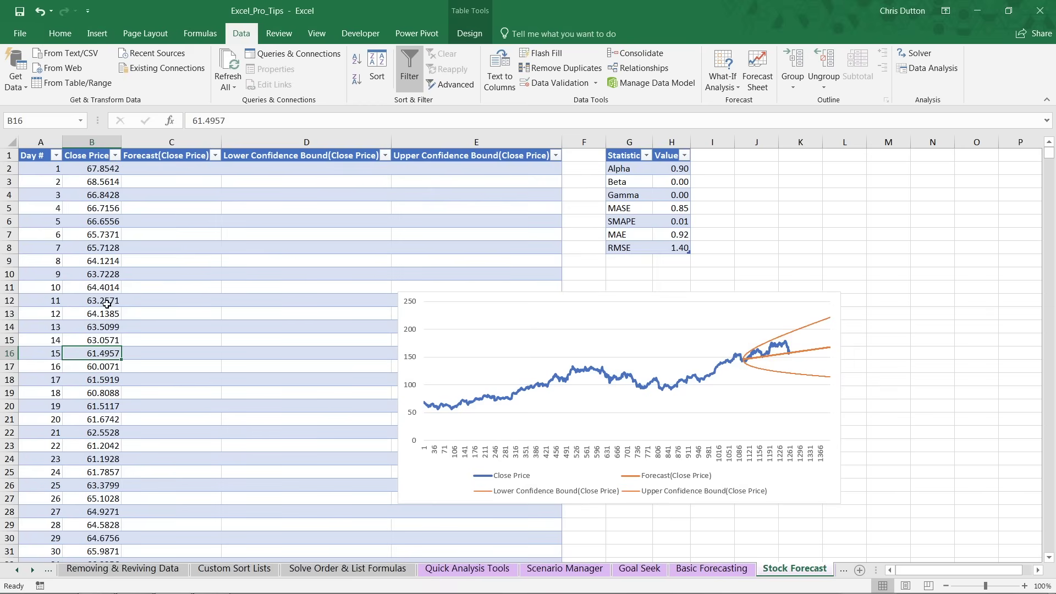
scroll(106, 308, "down", 7)
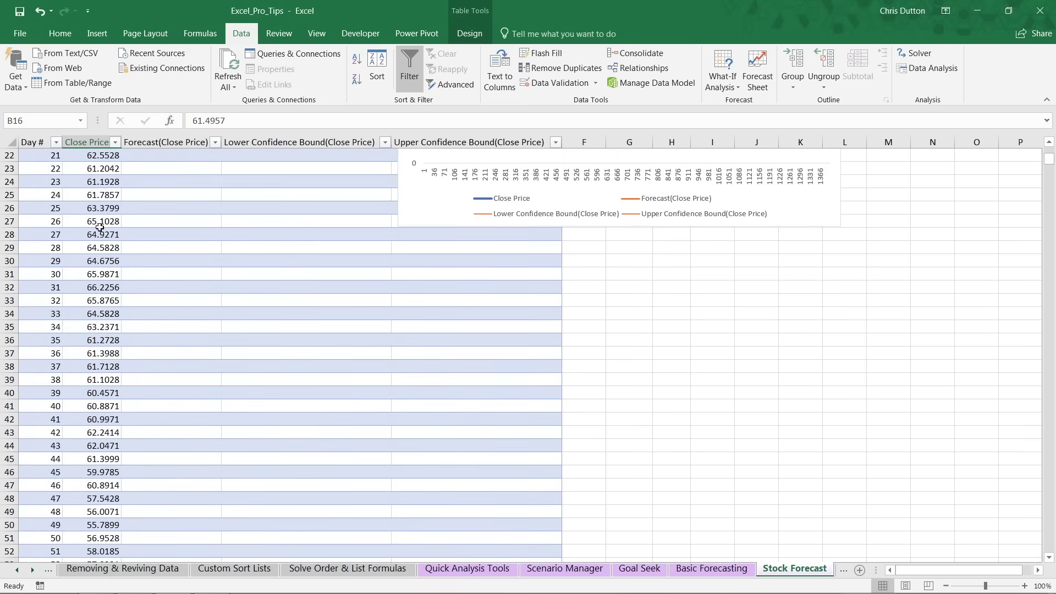
scroll(101, 324, "down", 8)
scroll(101, 324, "down", 20)
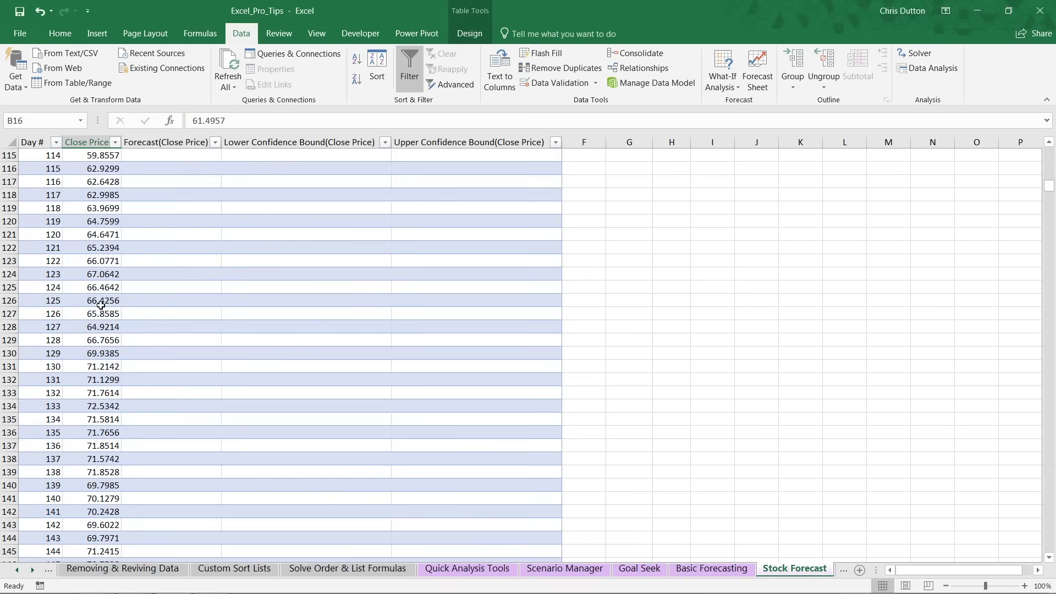
scroll(90, 309, "down", 6)
left_click(171, 209)
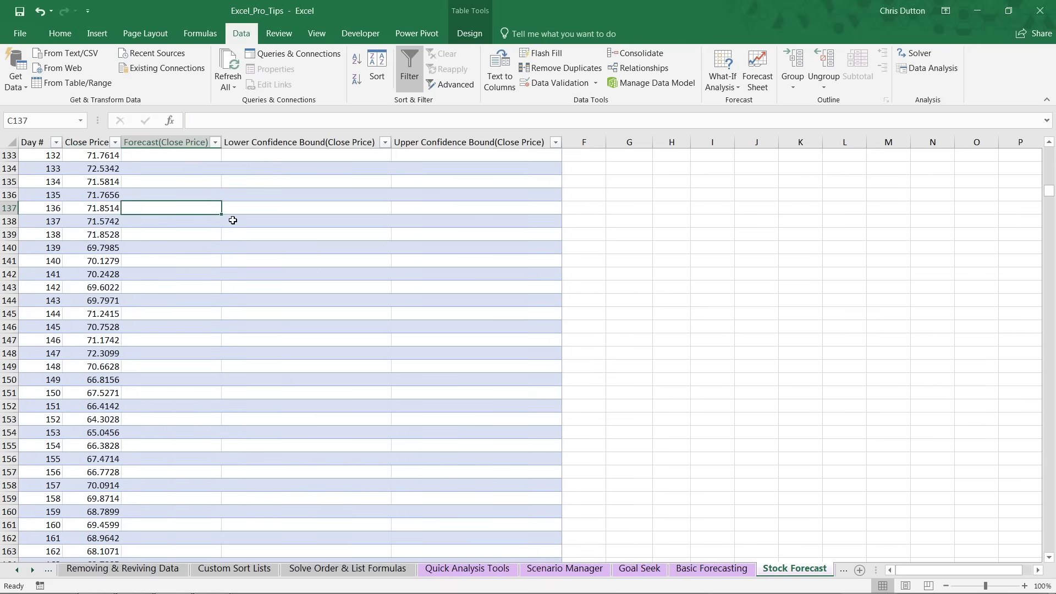
key("ctrl+Down")
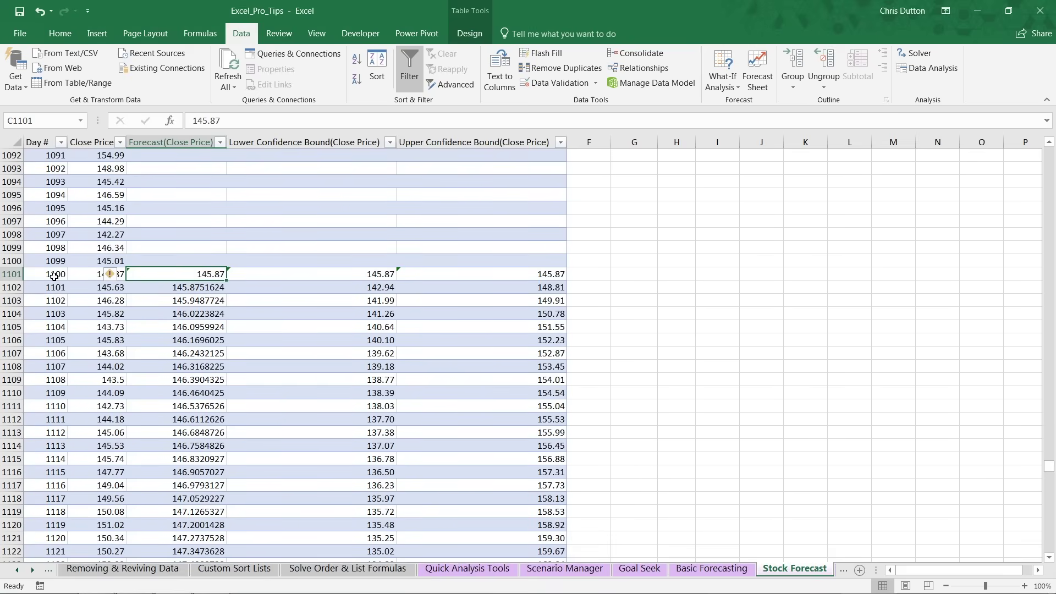
key("ctrl+Left")
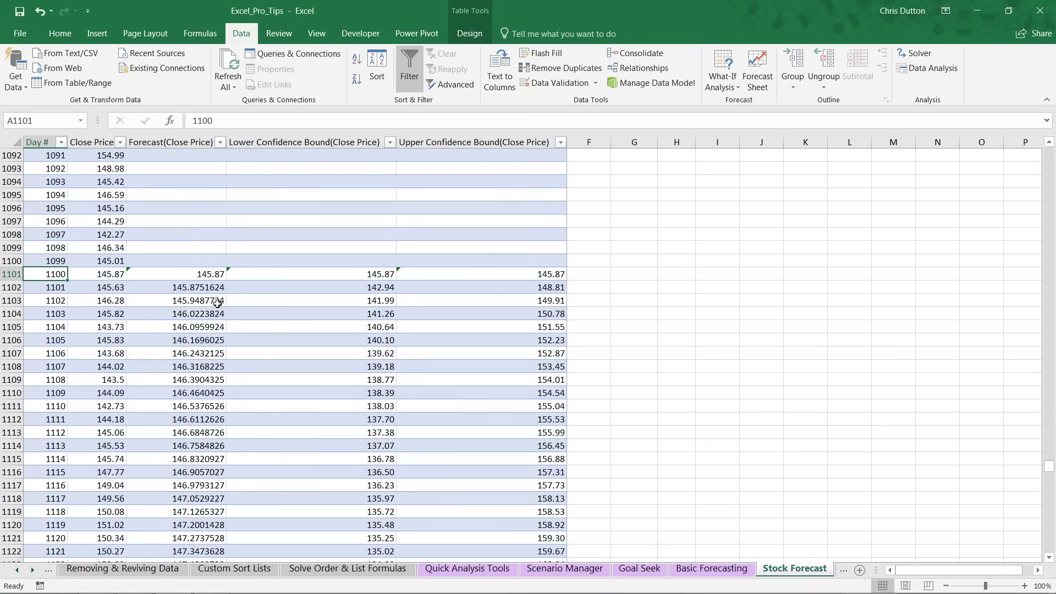
left_click(204, 290)
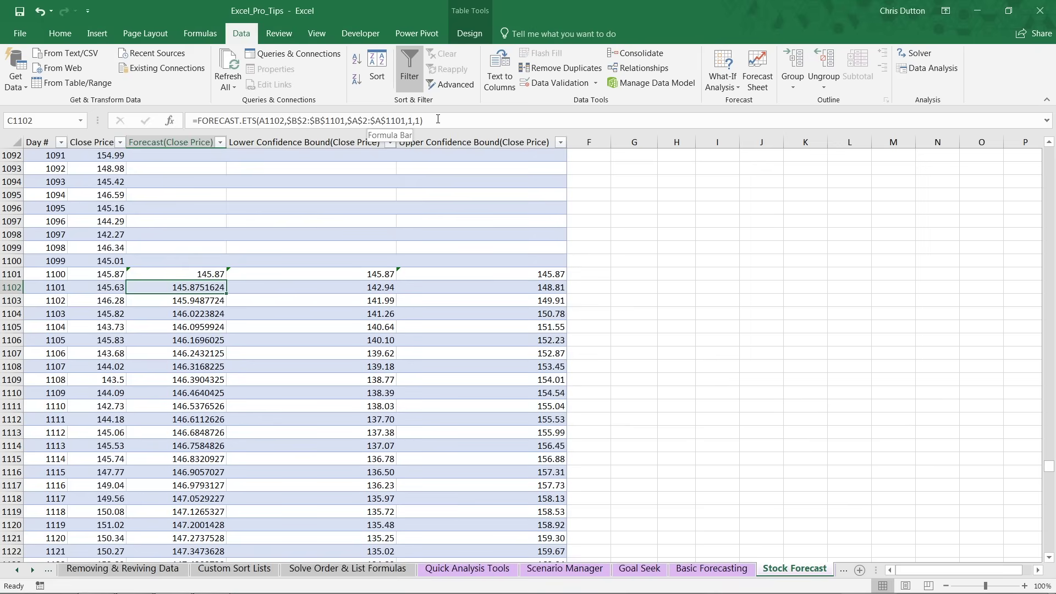
left_click(355, 286)
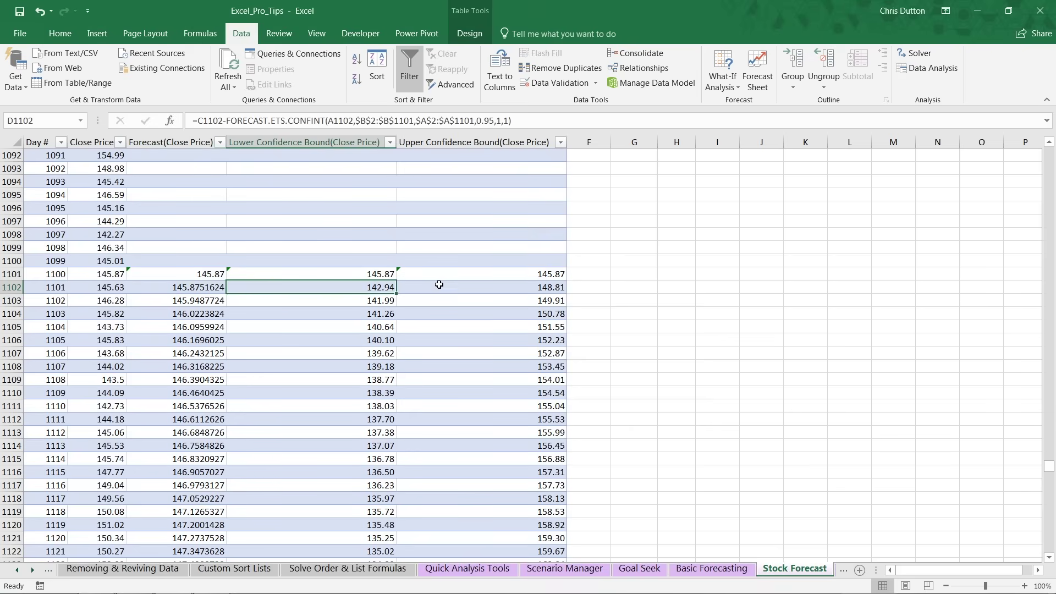
left_click(456, 288)
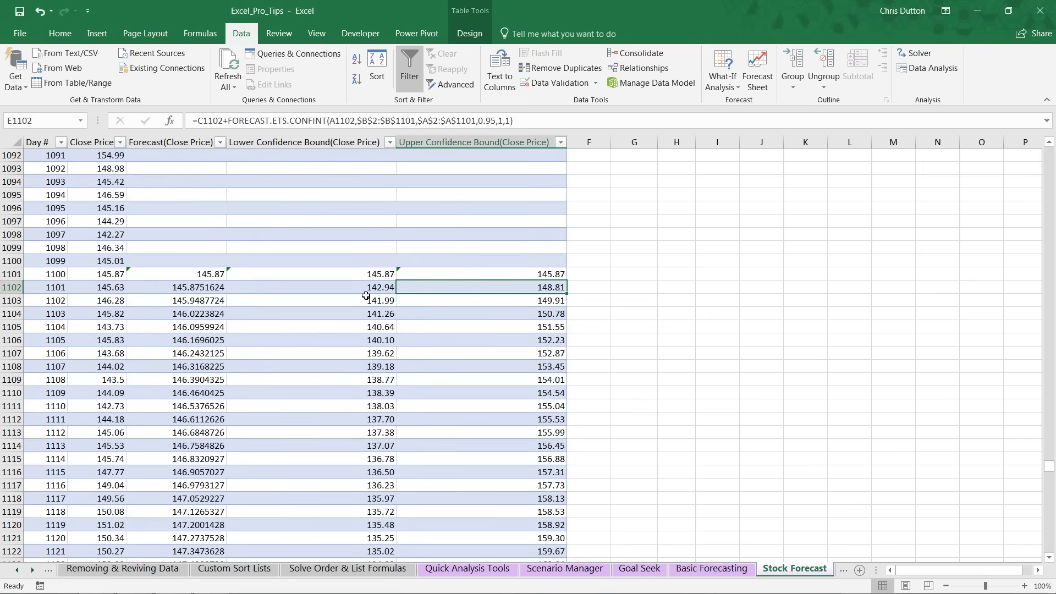
left_click(390, 121)
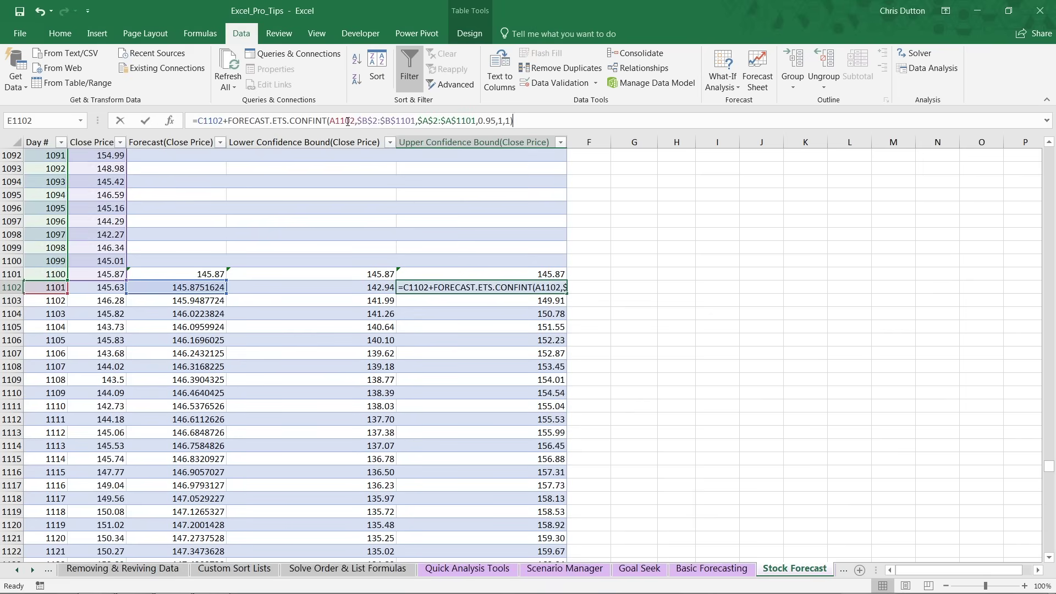
left_click(433, 119)
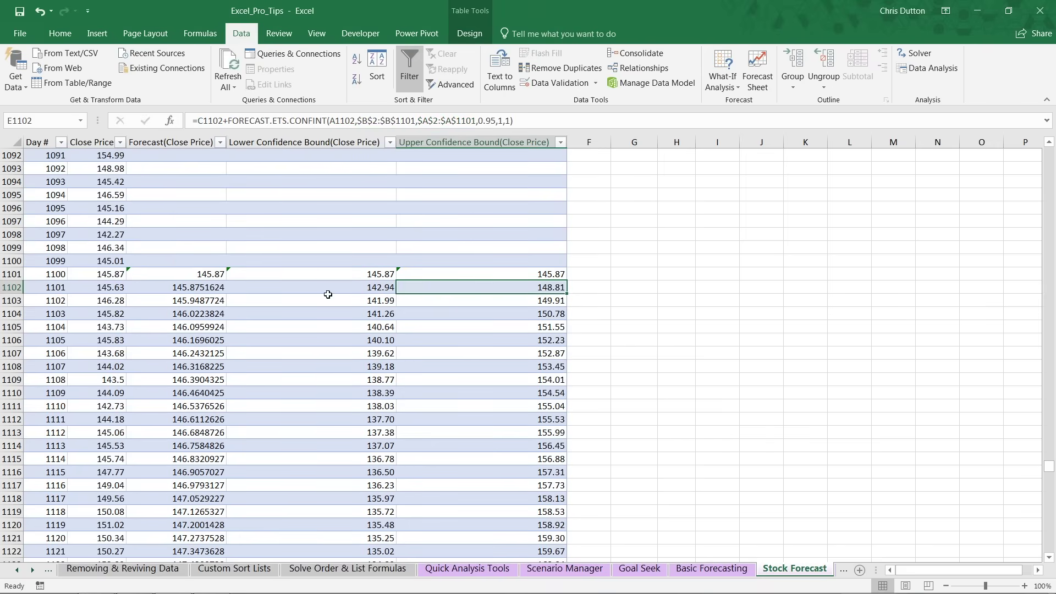
key("Escape")
left_click_drag(1050, 470, 1050, 150)
- Add a Linear trendline to the chart's Close Price series via Add Chart Element > Trendline
left_click_drag(680, 299, 676, 275)
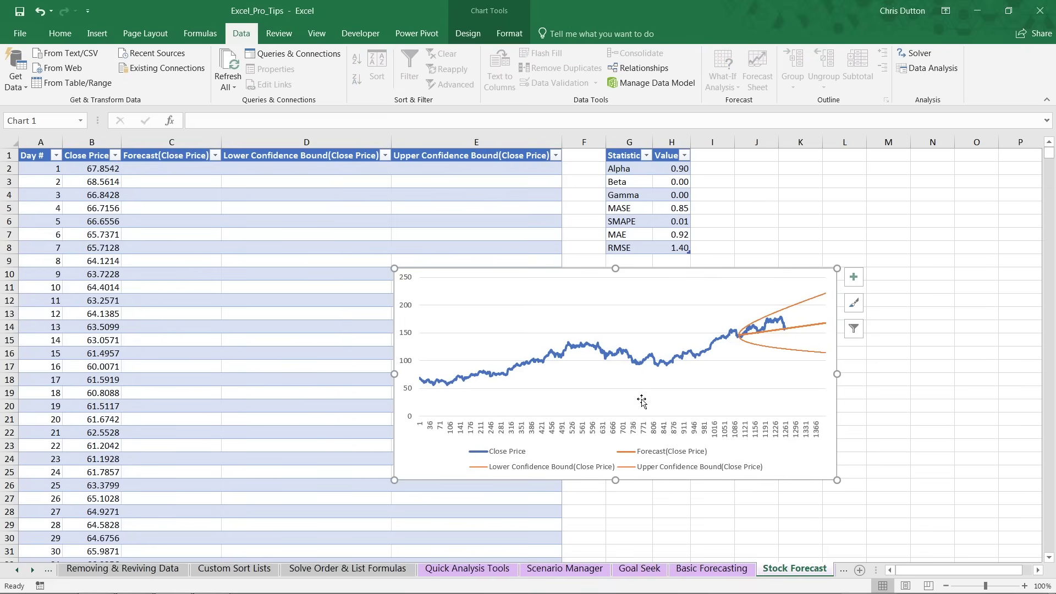
left_click(603, 357)
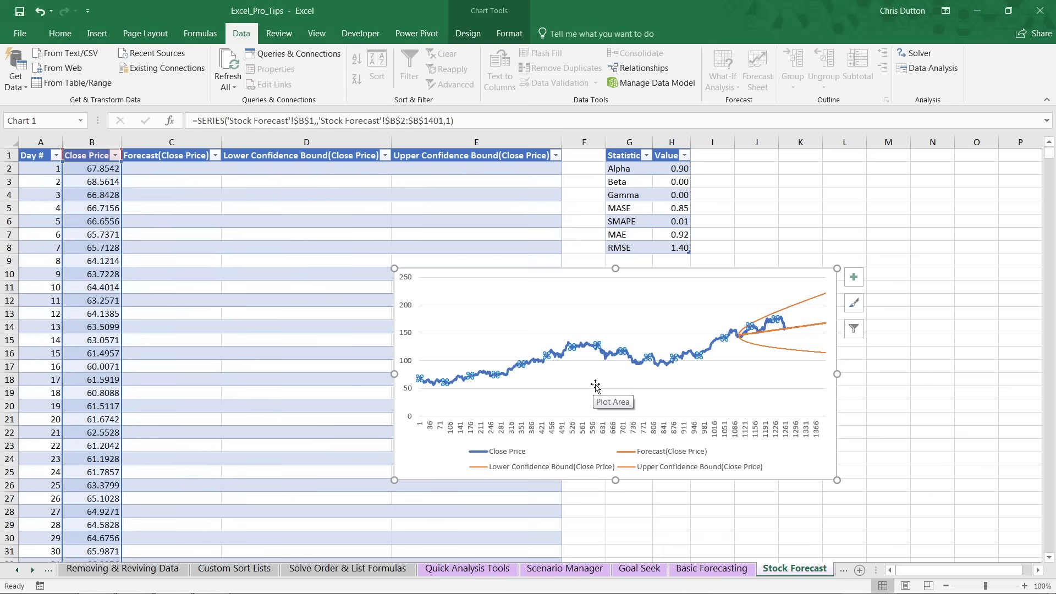
left_click(491, 17)
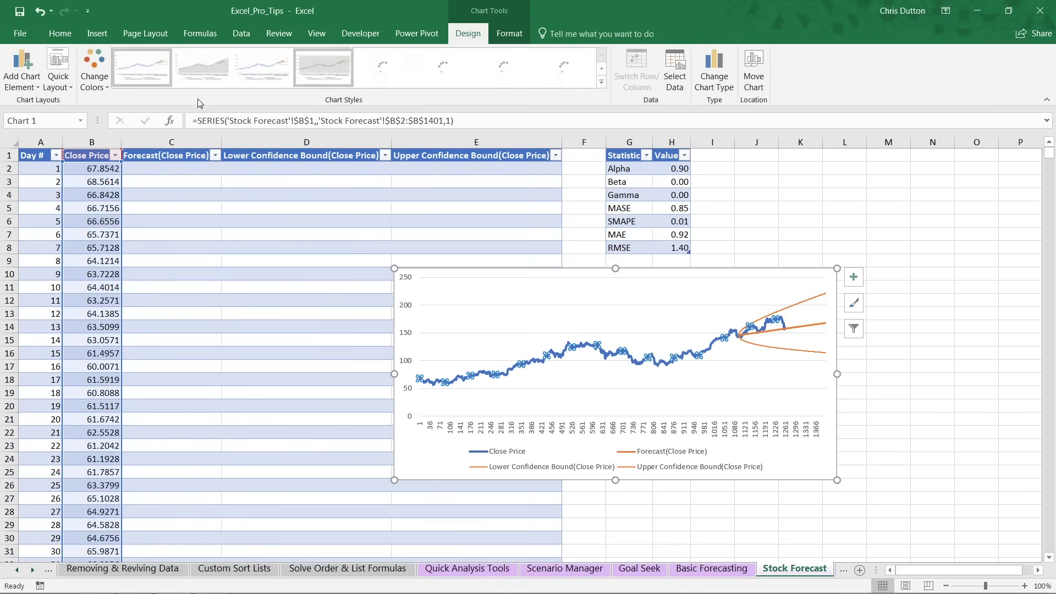
left_click(29, 88)
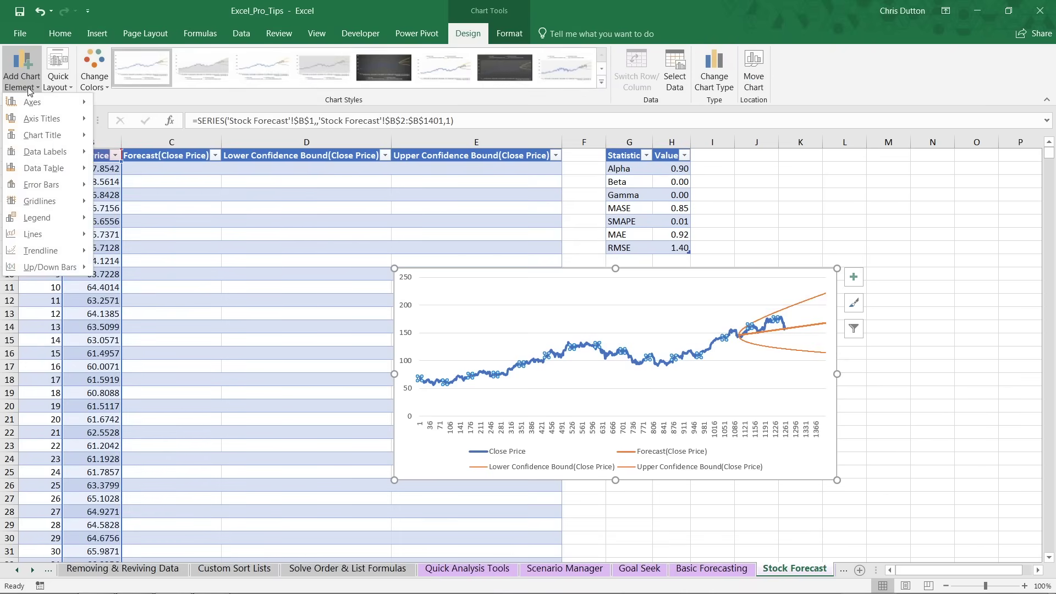
mouse_move(50, 250)
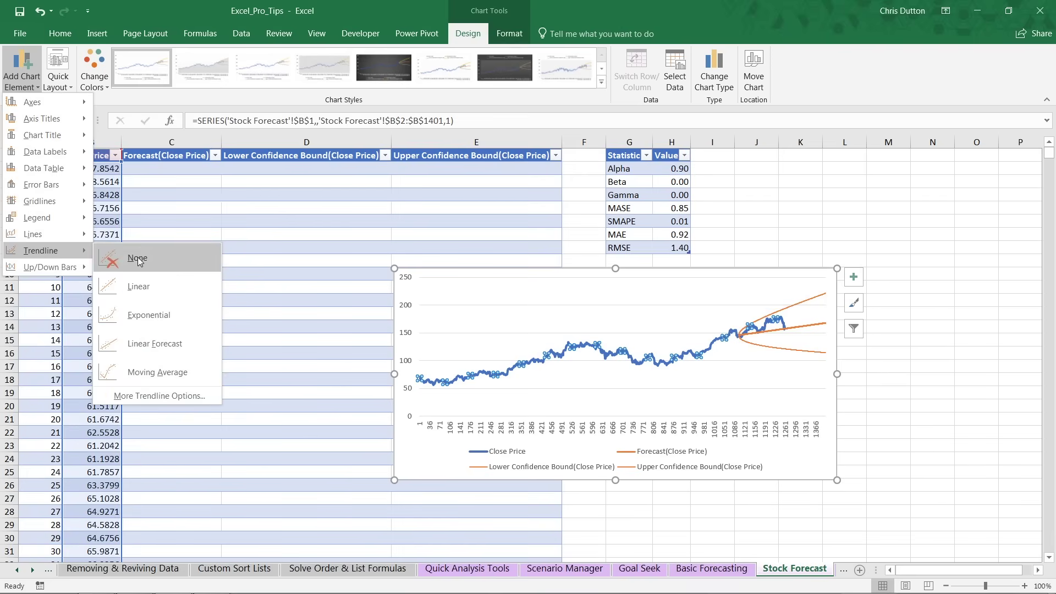
left_click(159, 284)
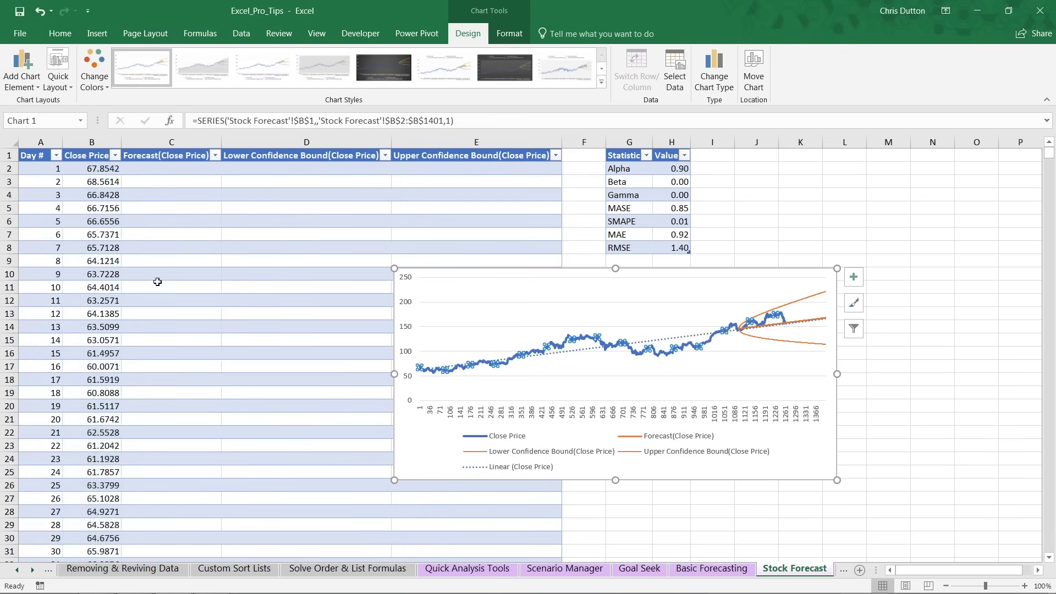
left_click(666, 340)
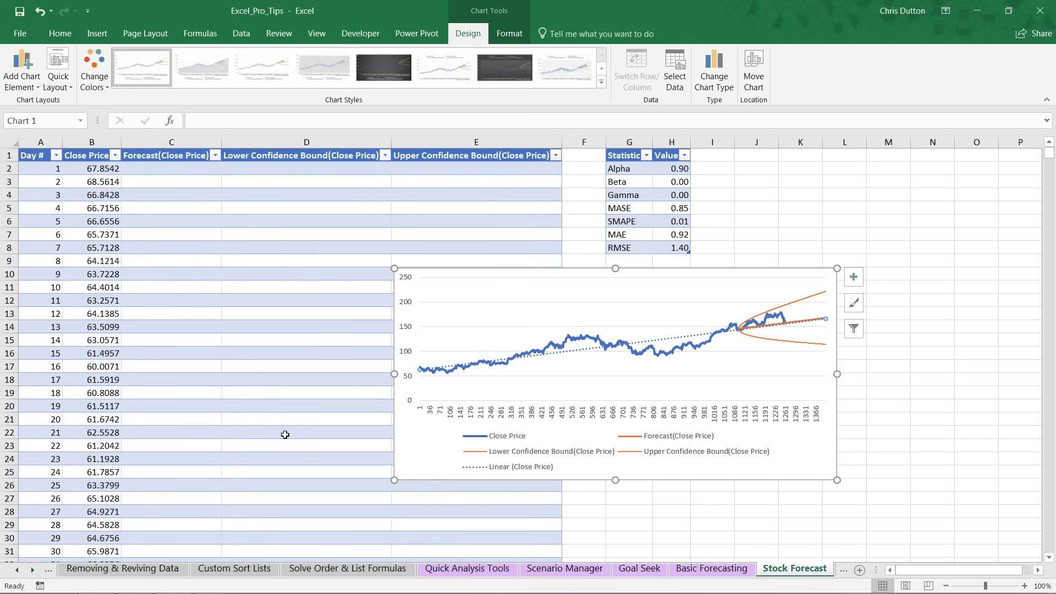
- On Basic Forecasting, select Month and Avg Temp_F (G:H) and open a Forecast Sheet preview
left_click(712, 569)
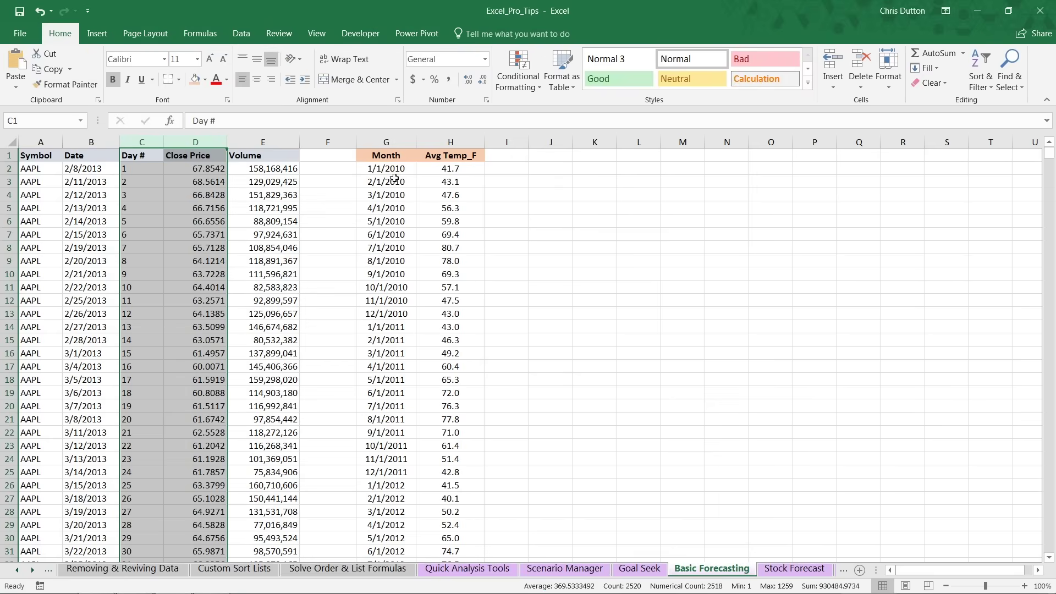
left_click_drag(388, 138, 470, 158)
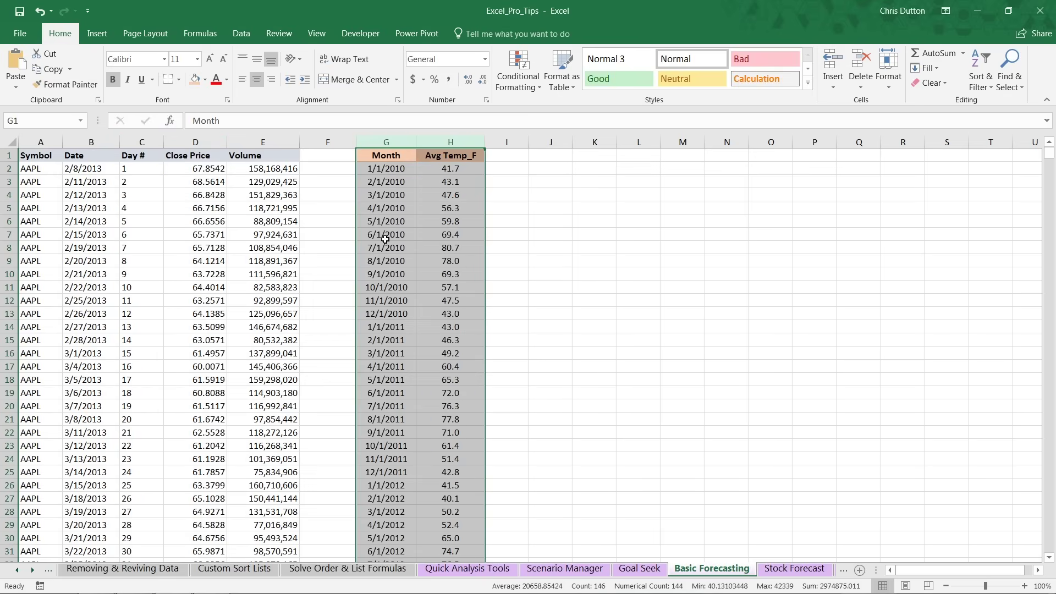
left_click(242, 34)
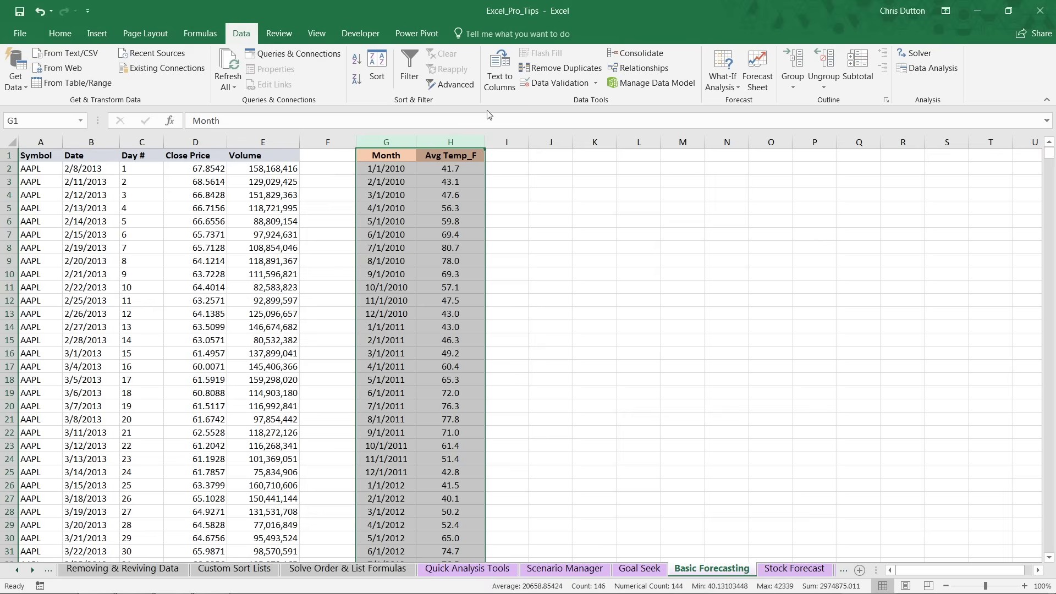
left_click(761, 69)
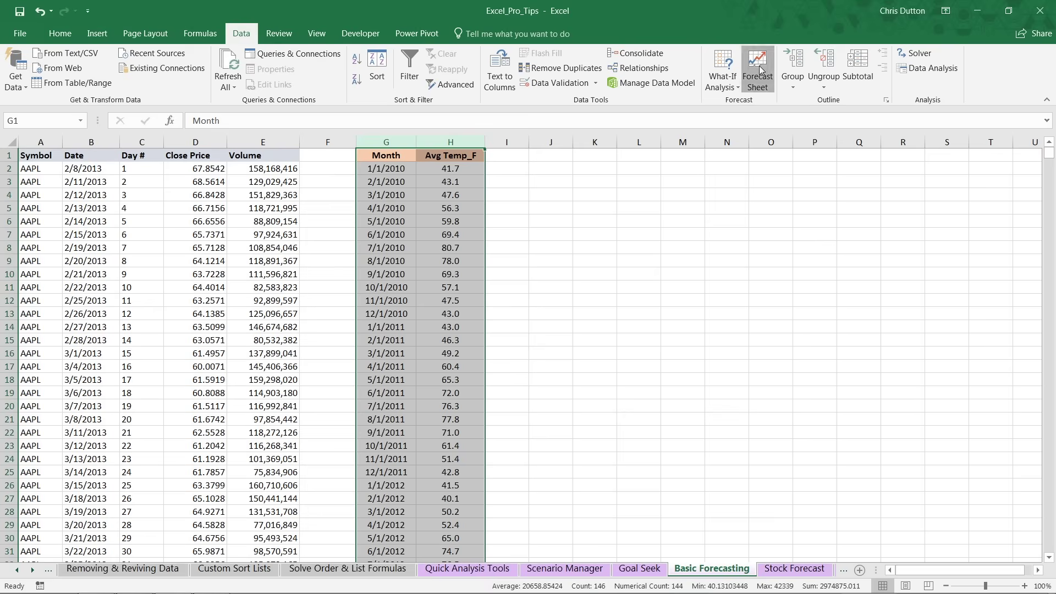
left_click_drag(470, 117, 647, 163)
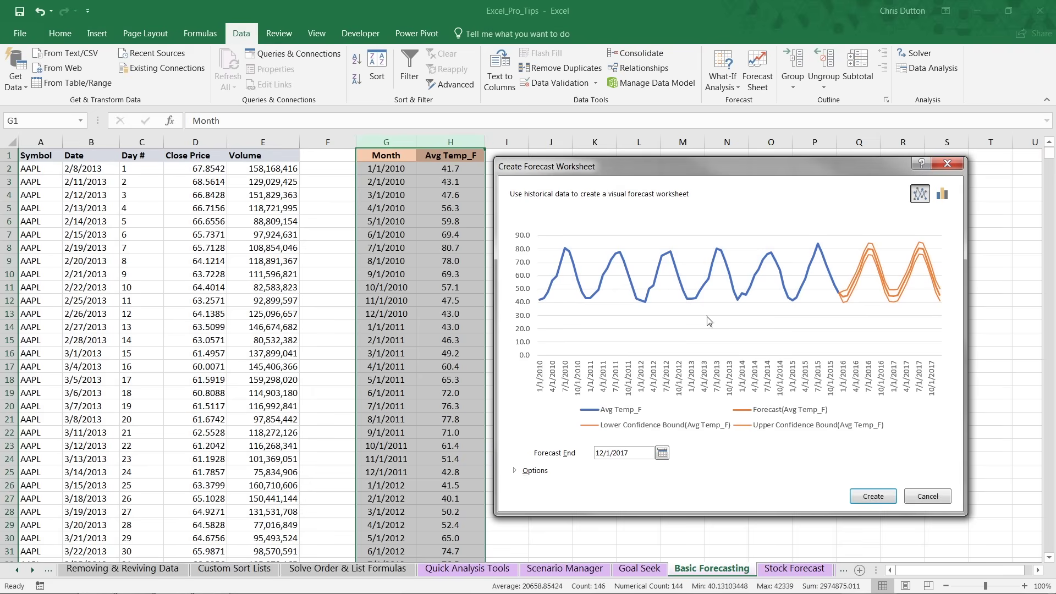
- Set the forecast seasonality manually to 12, then cancel without creating the sheet
left_click(515, 472)
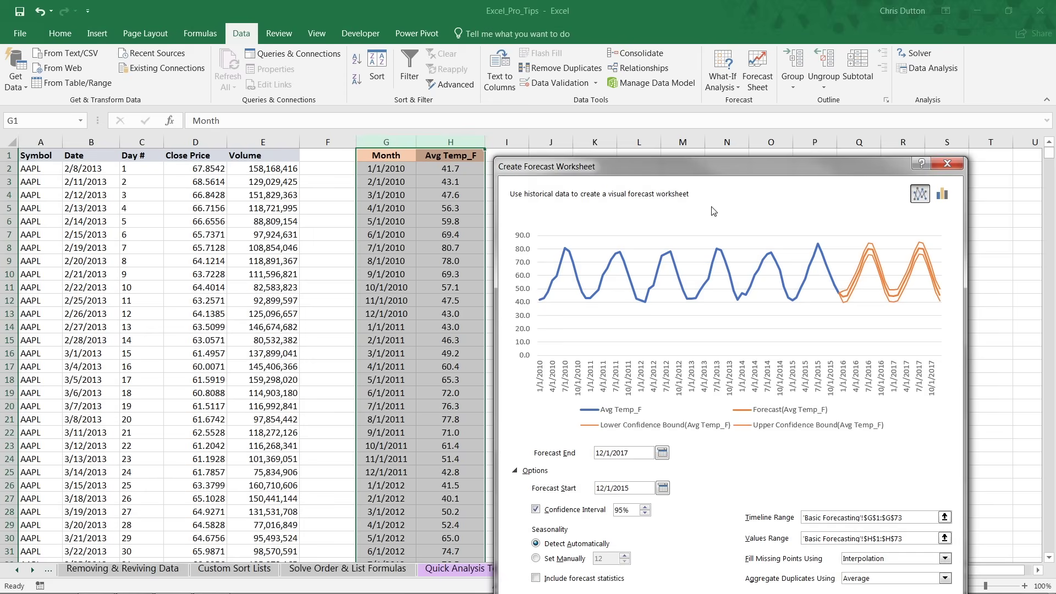
left_click_drag(698, 171, 712, 100)
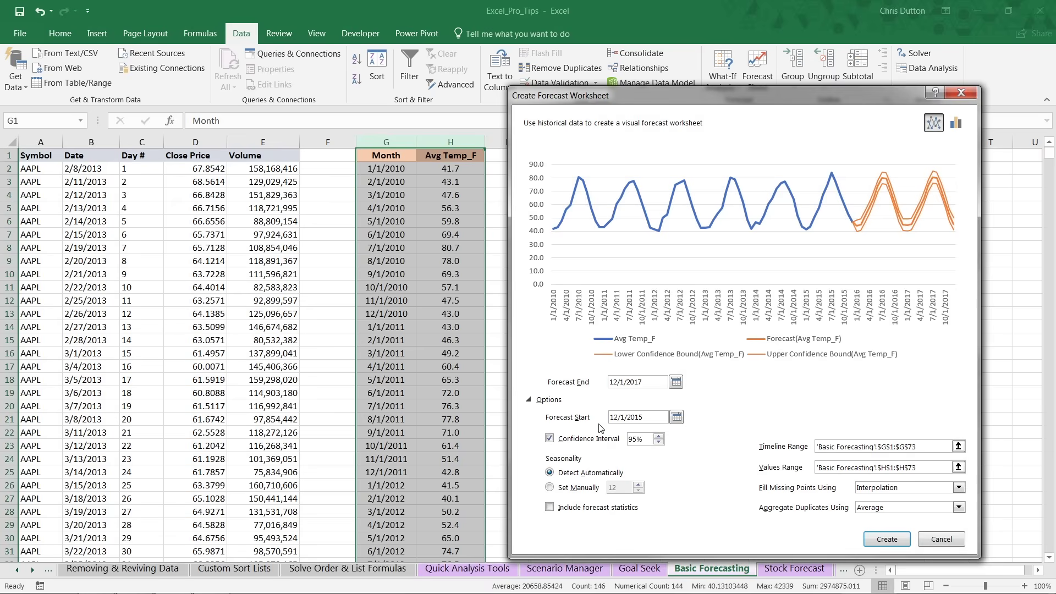
left_click(550, 487)
left_click(941, 540)
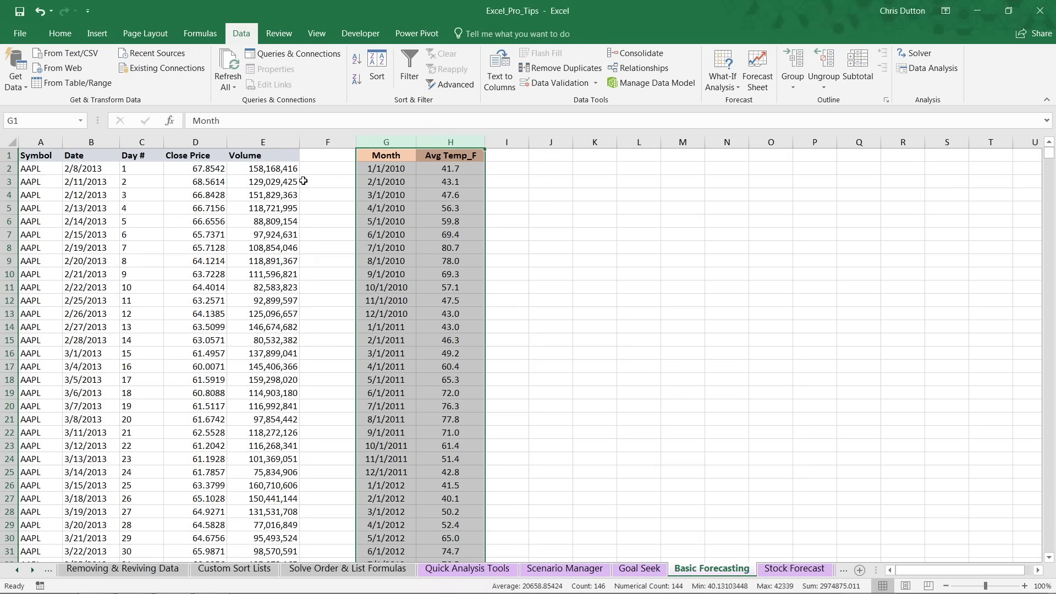
left_click(263, 195)
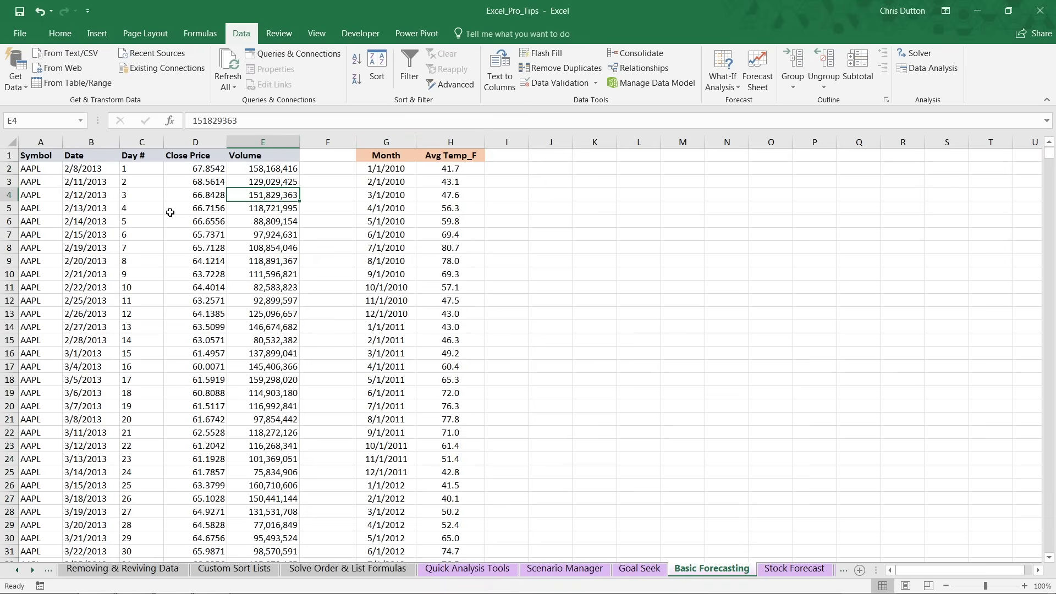